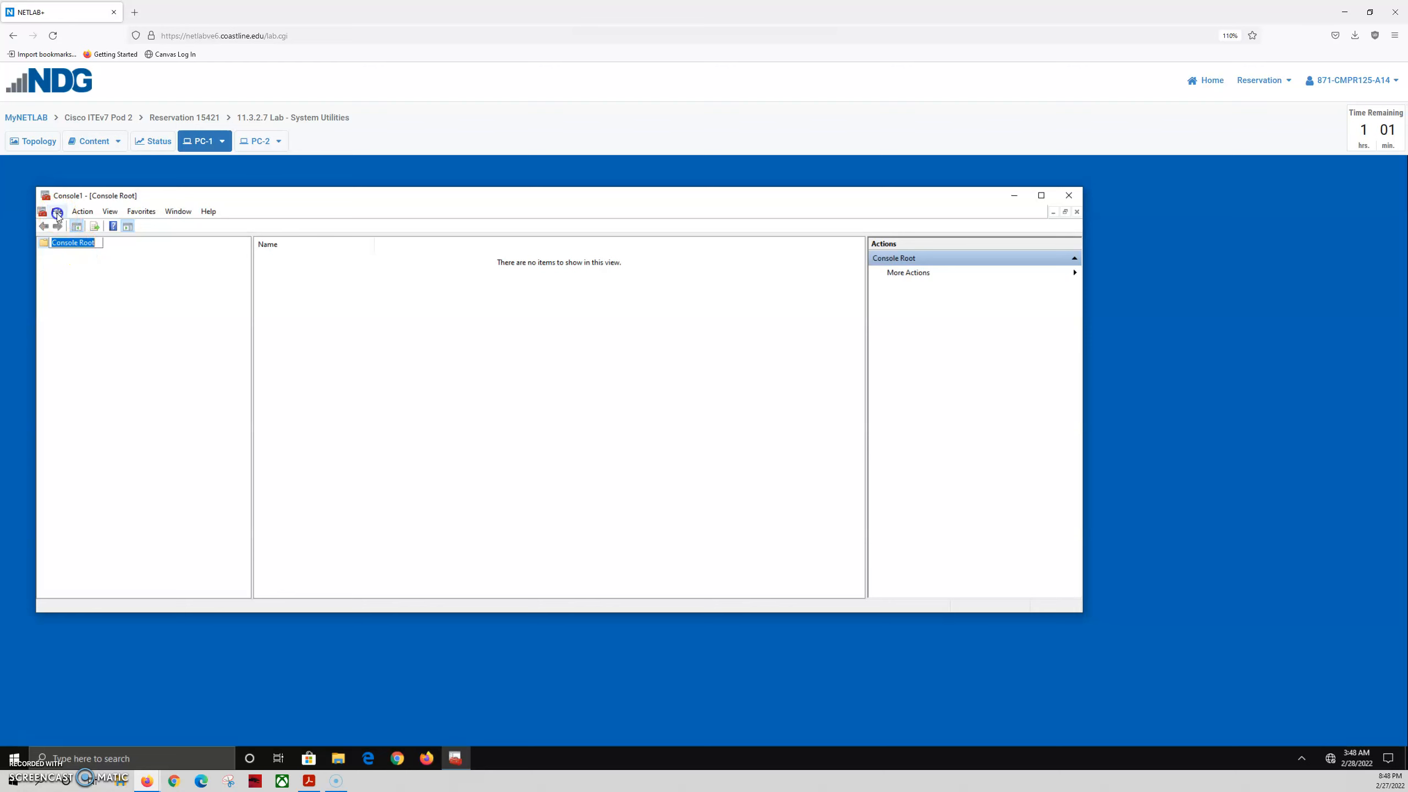
Add the Folder snap-in to the console root
left_click(103, 285)
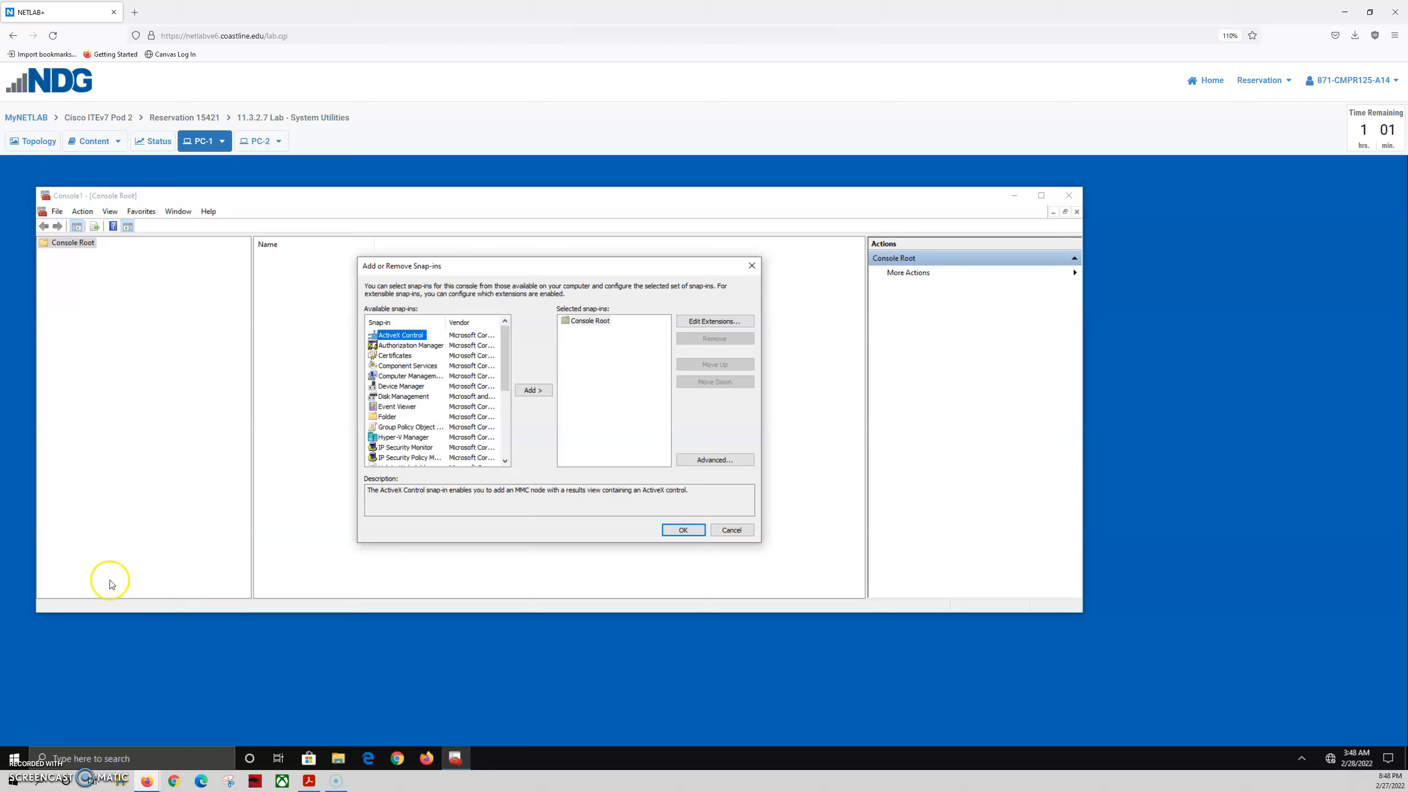
scroll(413, 418, "down", 2)
left_click(388, 355)
left_click(533, 390)
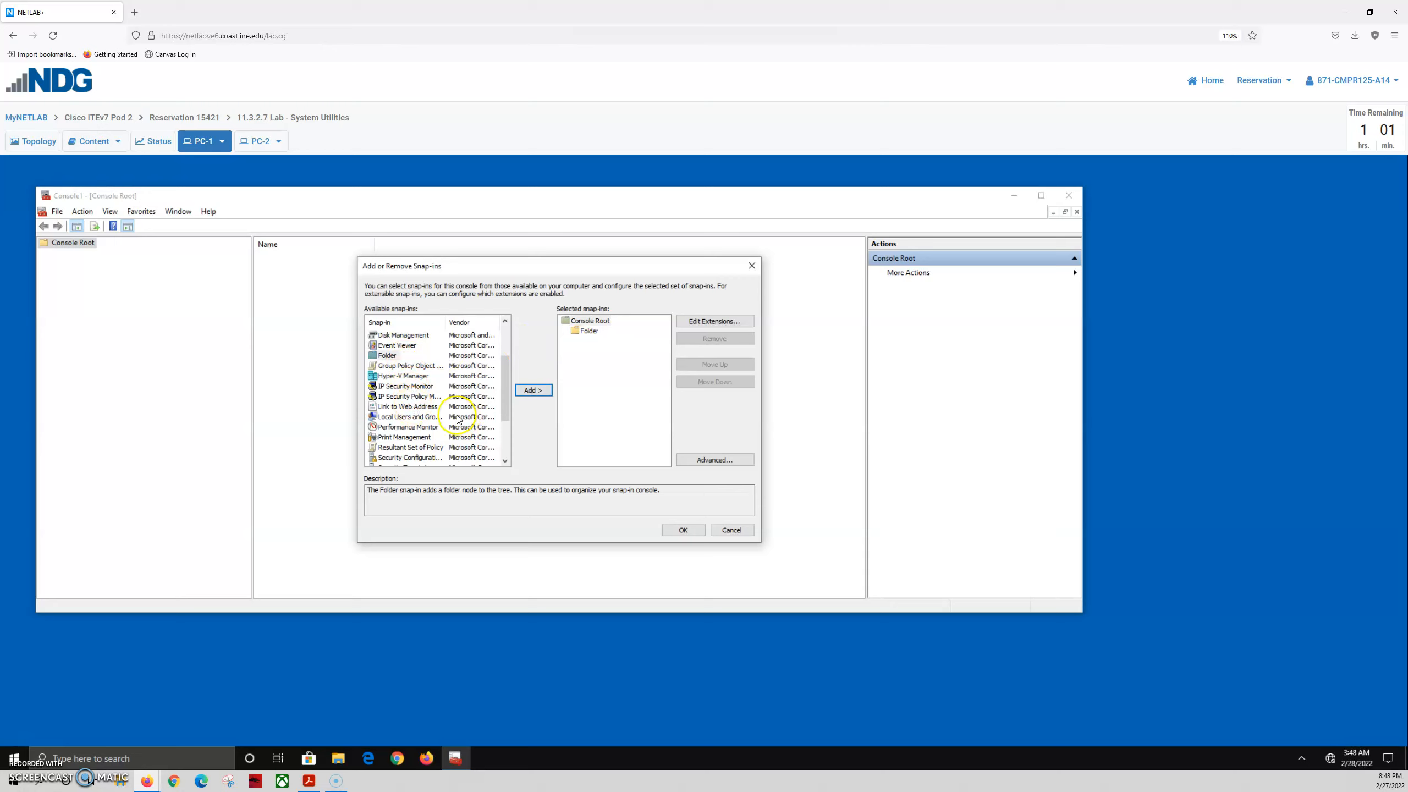
Add a Link to Web Address snap-in, entering its URL and the friendly name Cisco
scroll(446, 420, "down", 3)
scroll(417, 362, "up", 1)
left_click(417, 365)
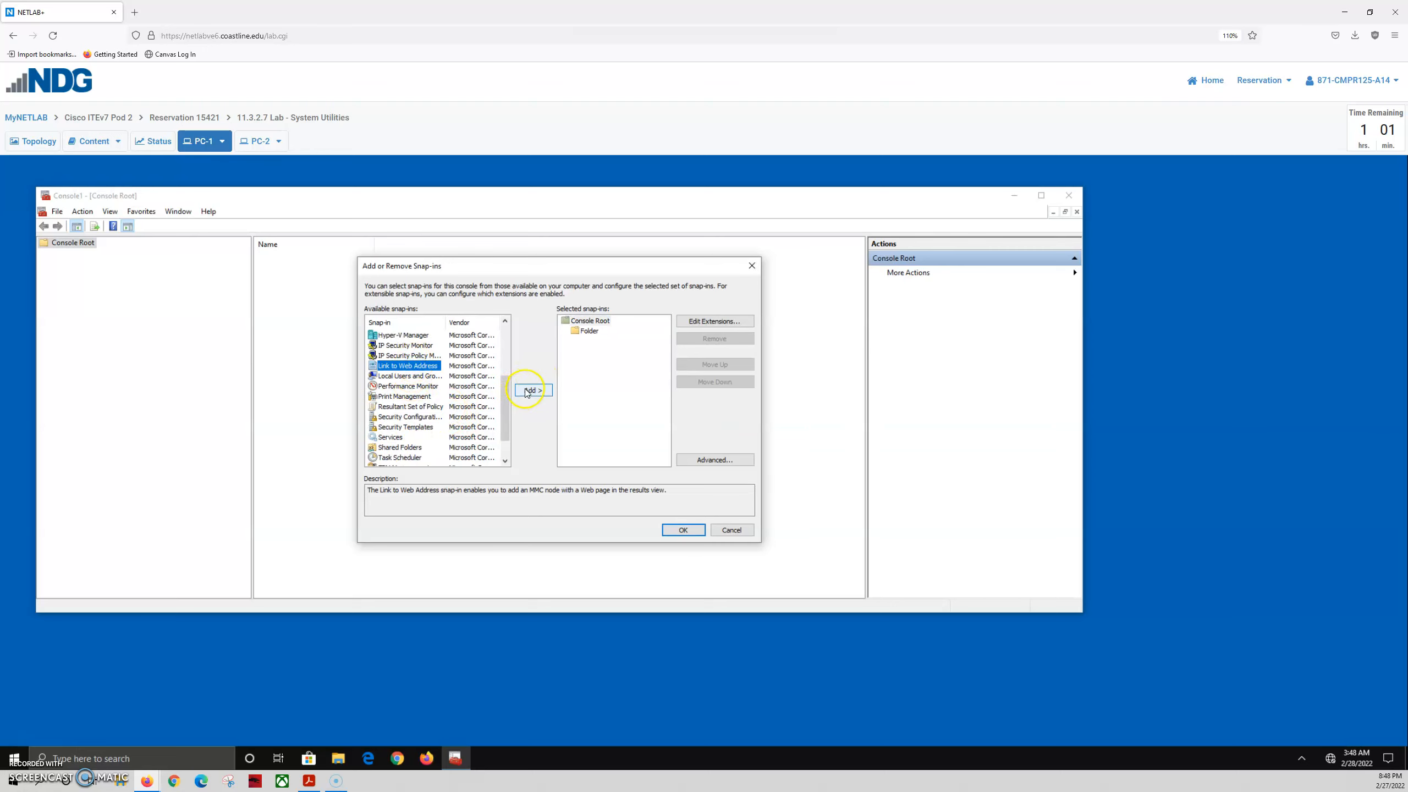
left_click(529, 390)
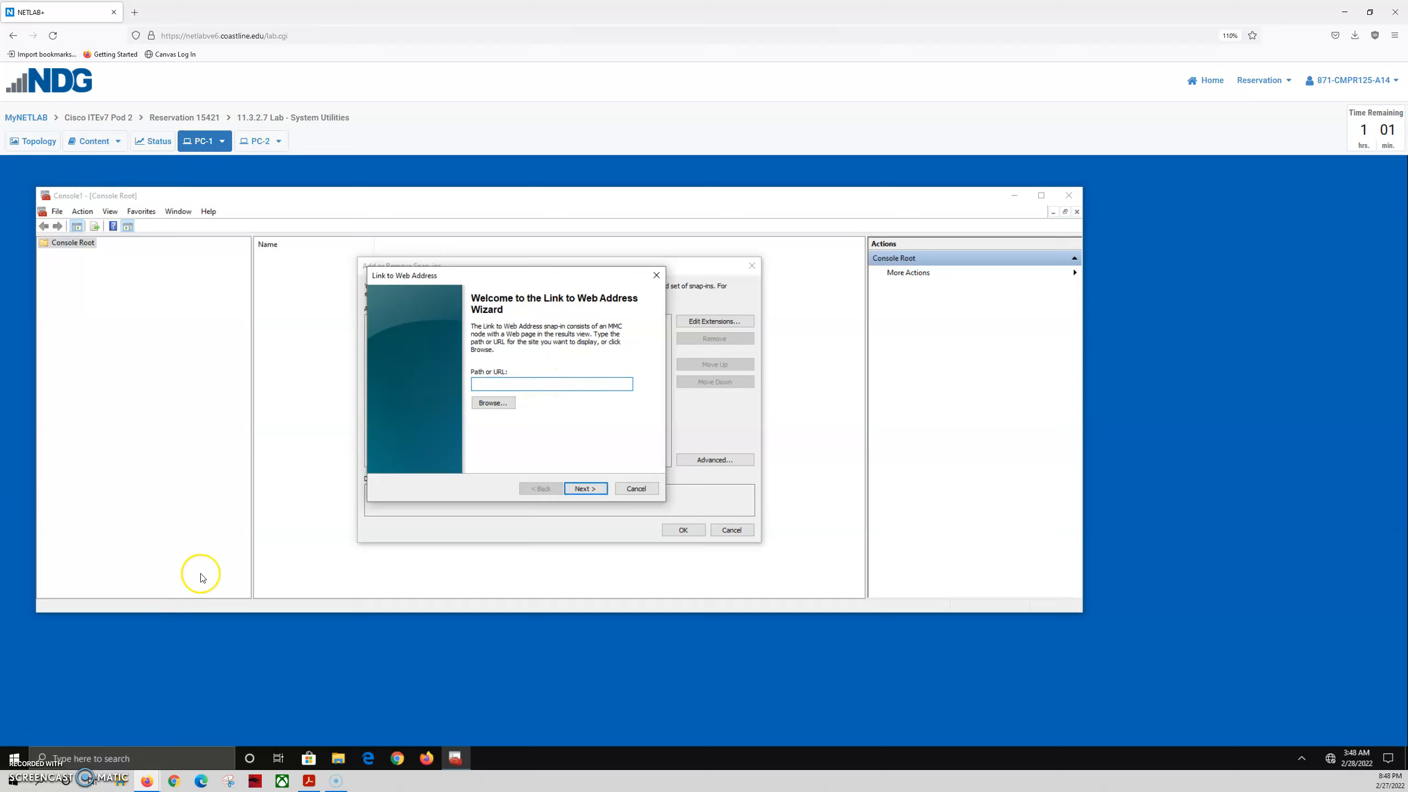
type("httt")
left_click(584, 488)
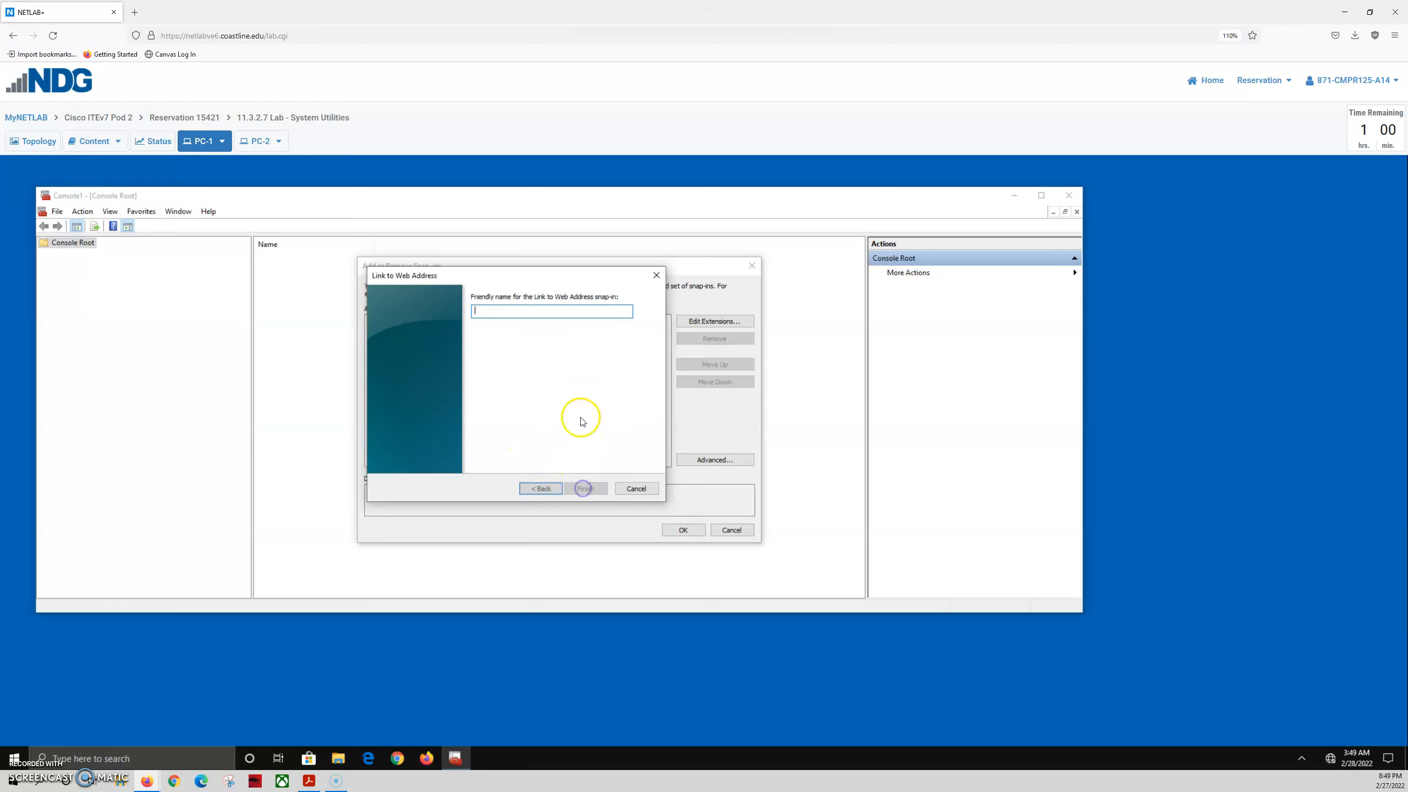
type("Cisco")
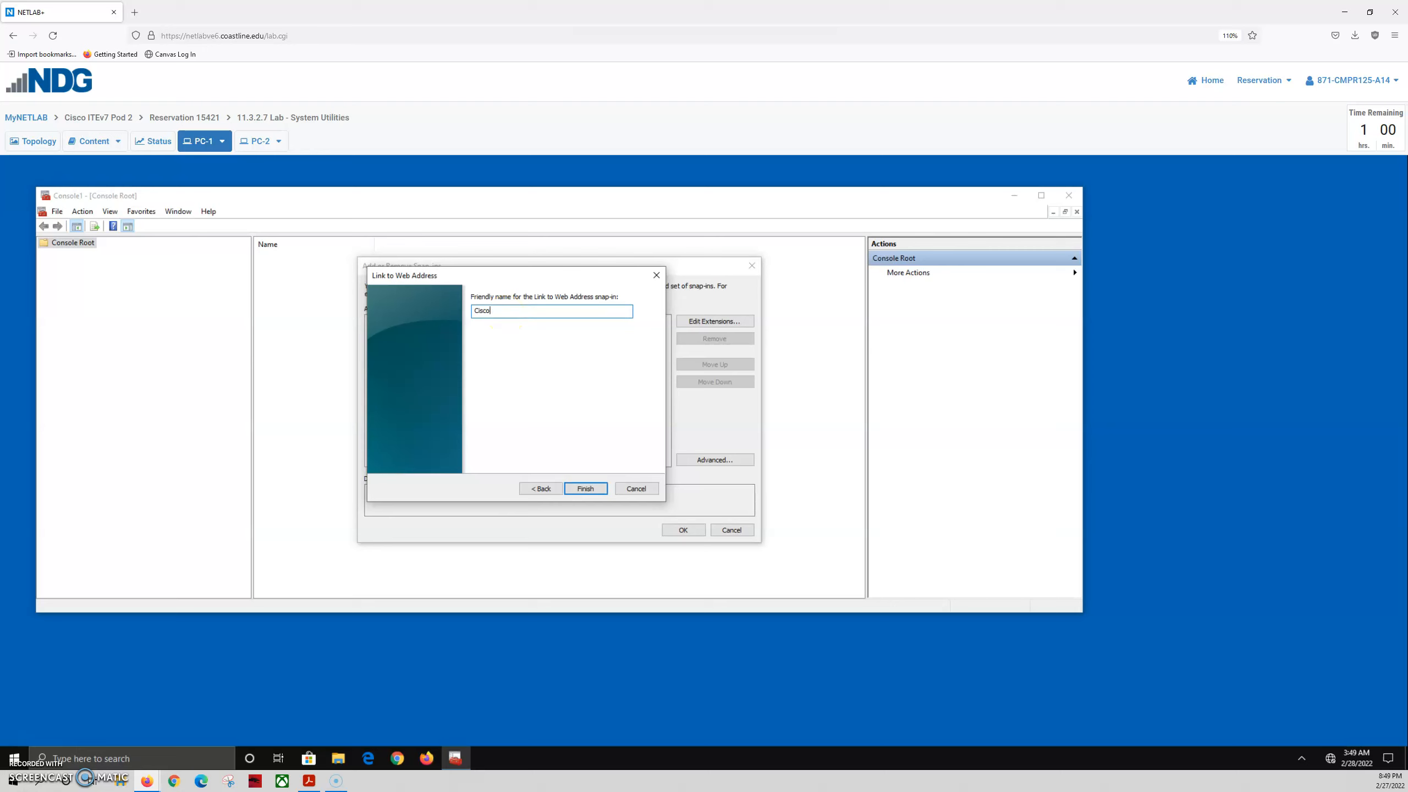
left_click(584, 488)
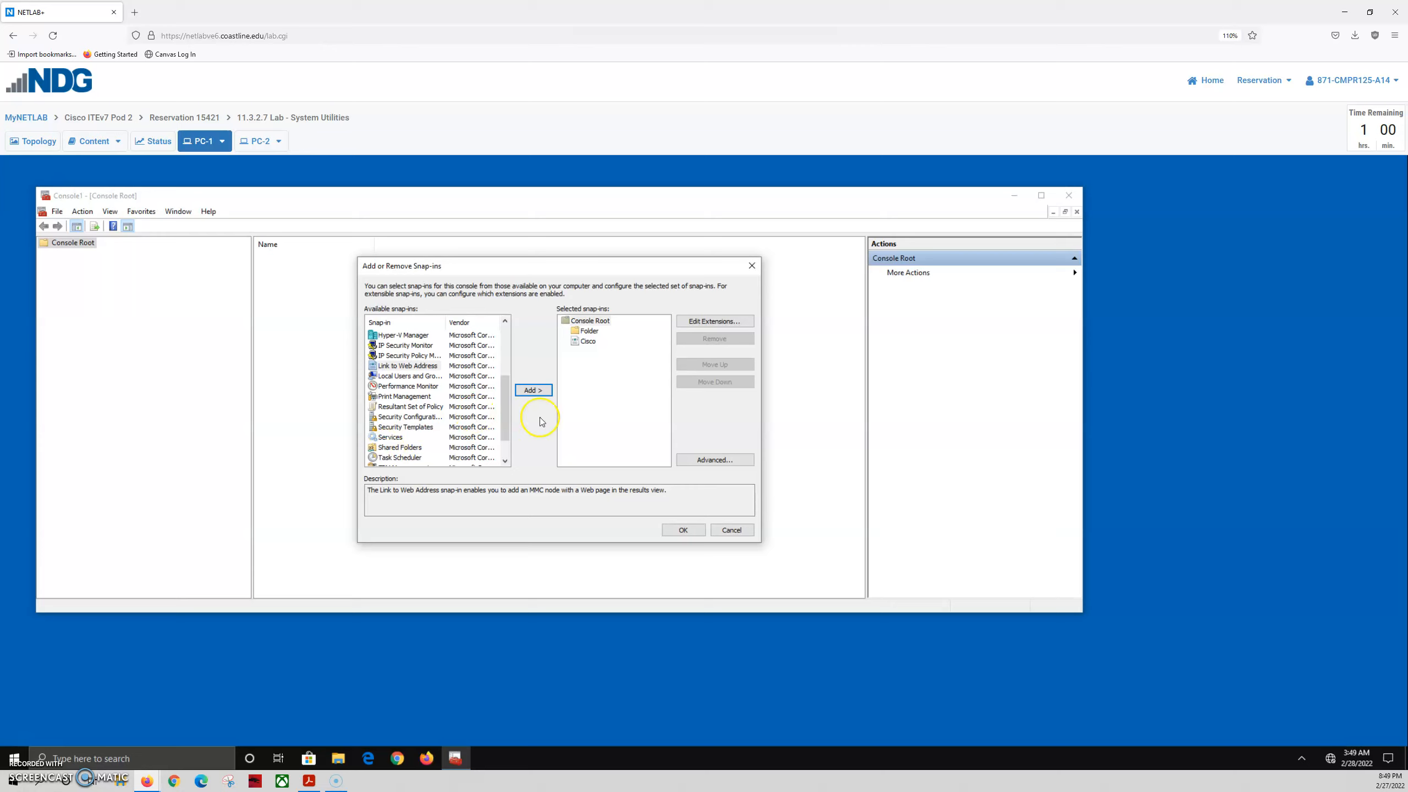
Allow changing the parent snap-in and set Folder as the parent for new snap-ins
left_click(587, 331)
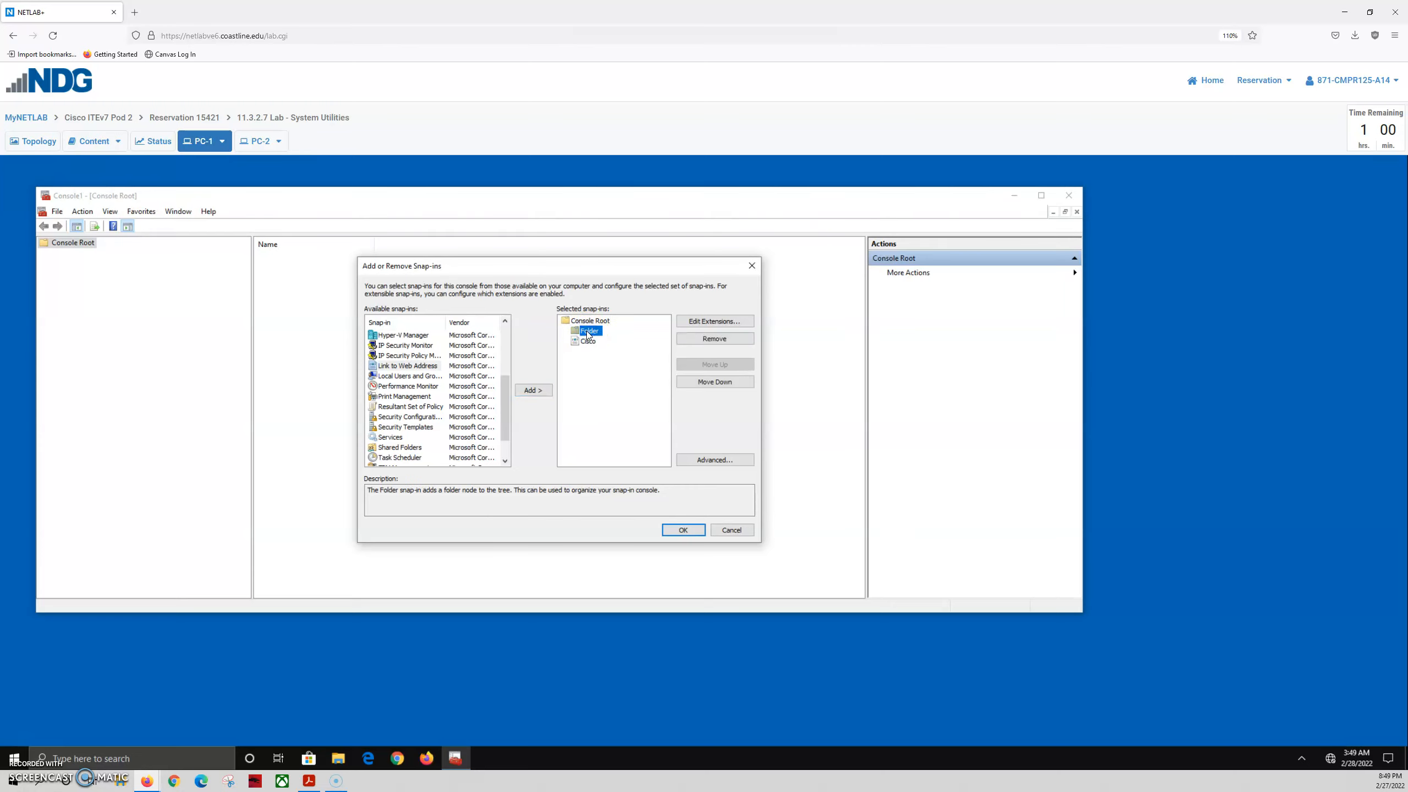
left_click(701, 462)
left_click(433, 413)
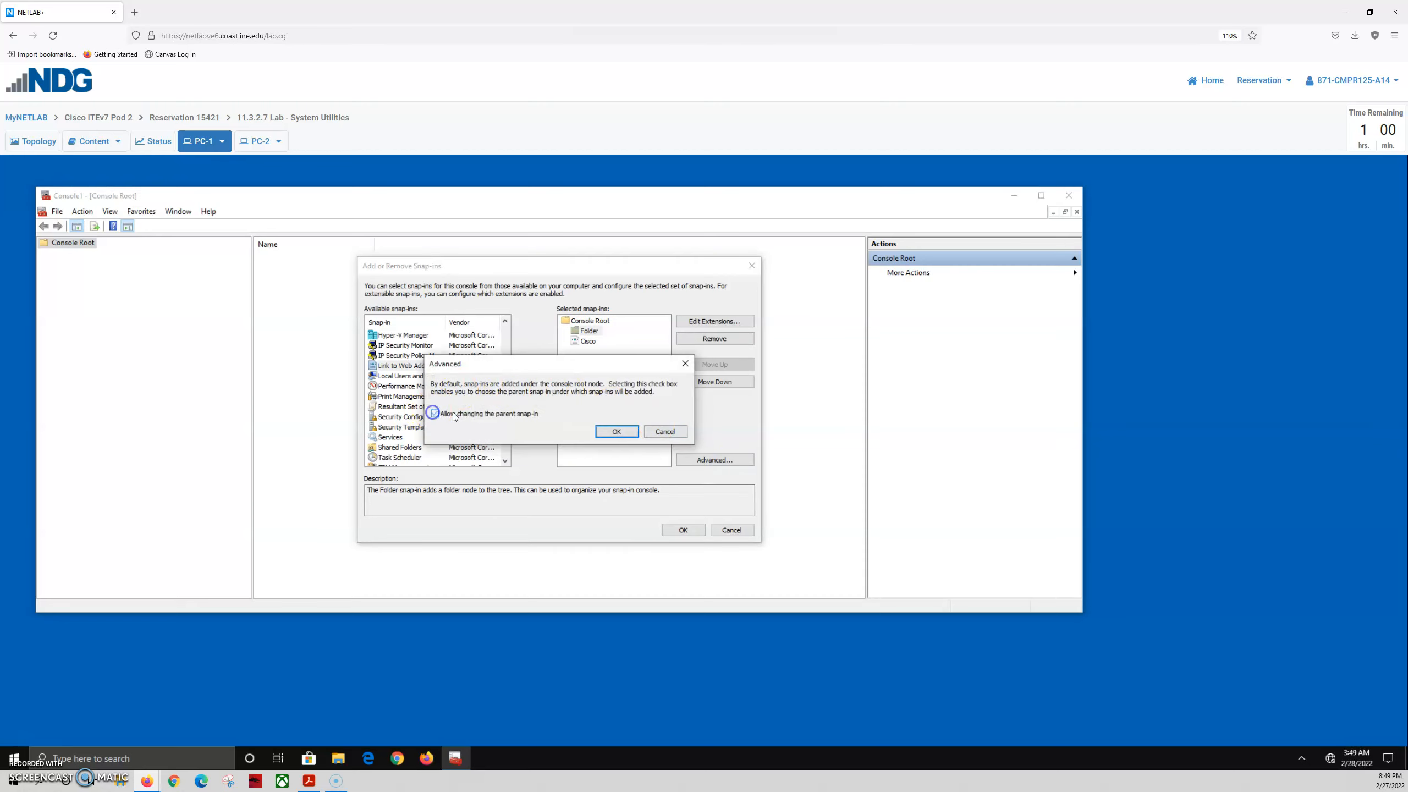
left_click(614, 431)
left_click(618, 322)
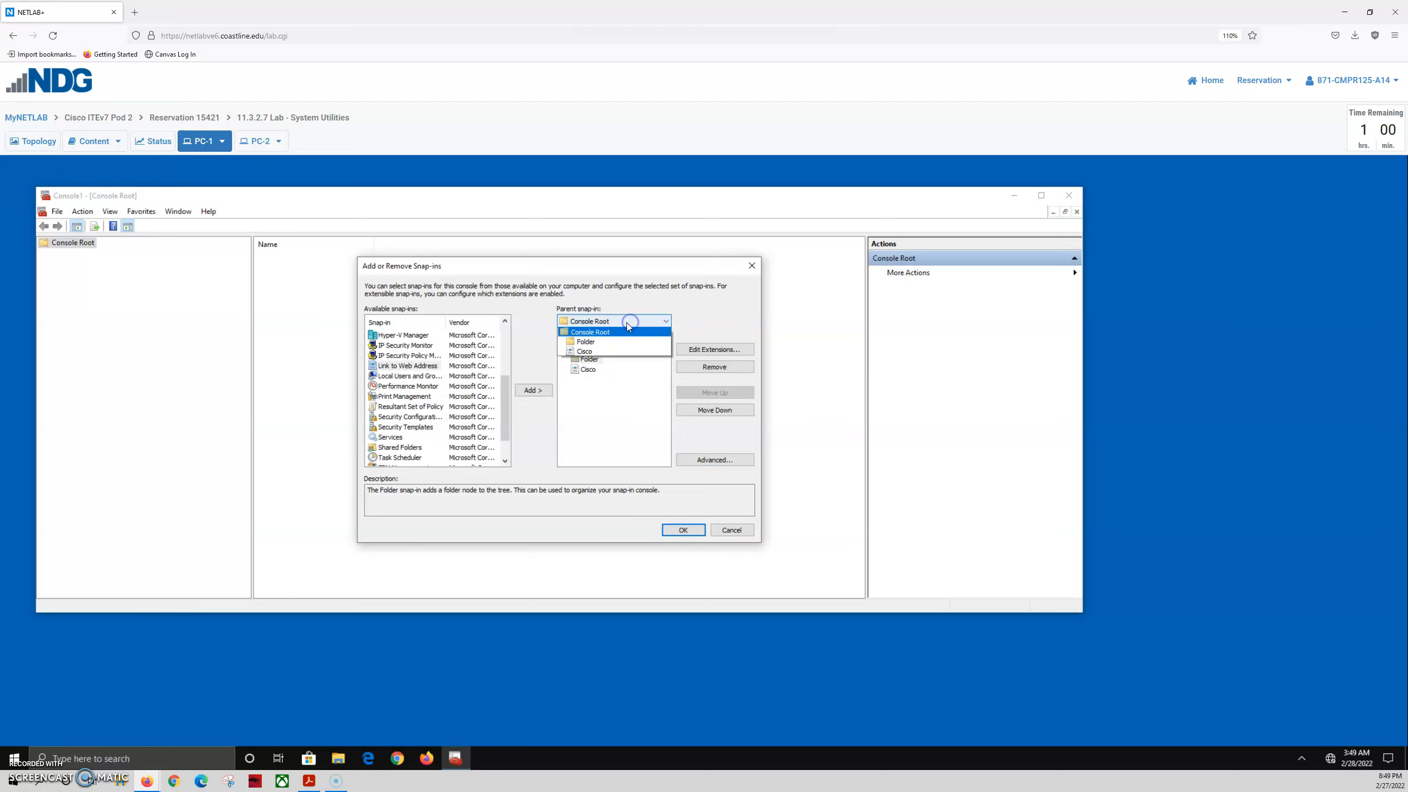
left_click(600, 346)
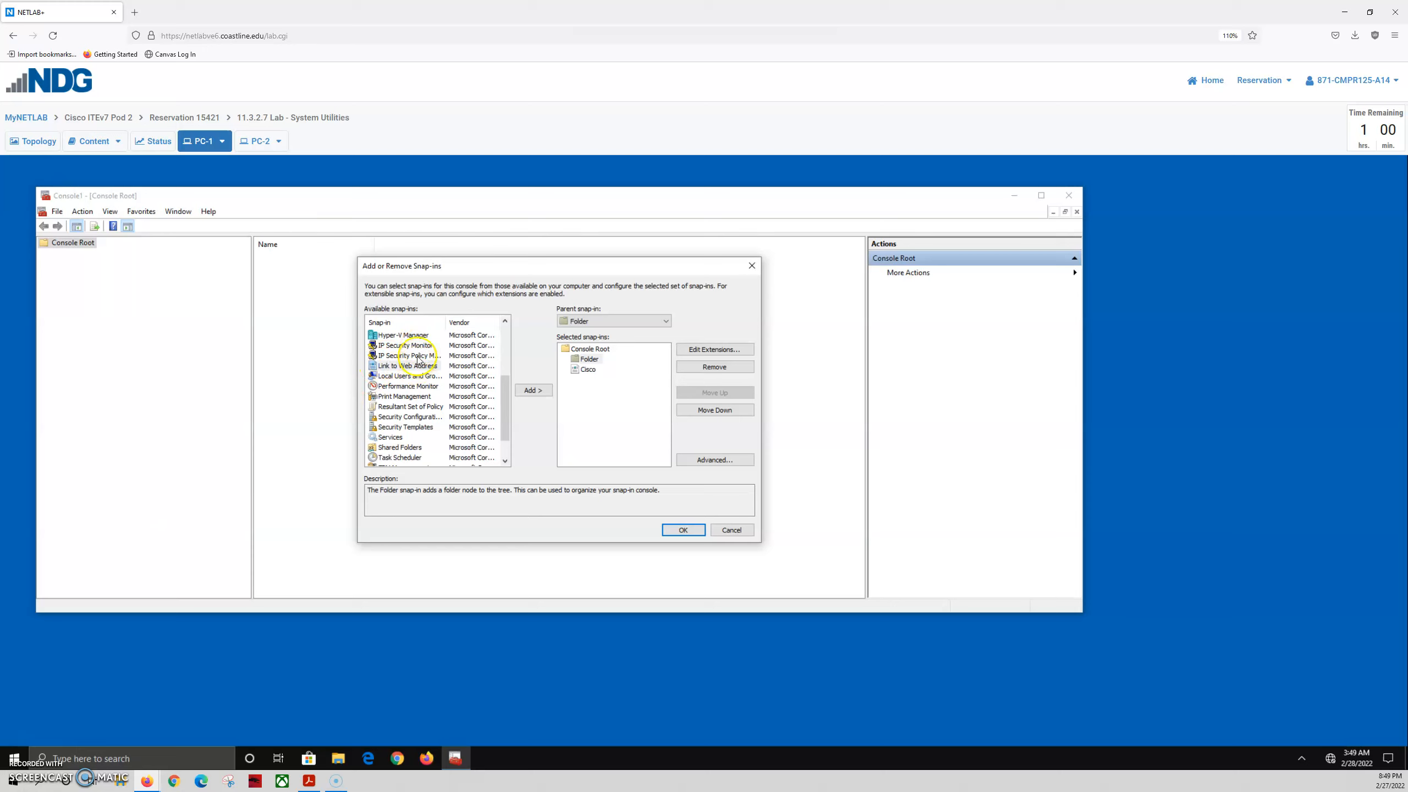
Add the Computer Management snap-in for the local computer and the Device Manager snap-in under Folder
scroll(420, 375, "up", 4)
left_click(419, 376)
left_click(533, 390)
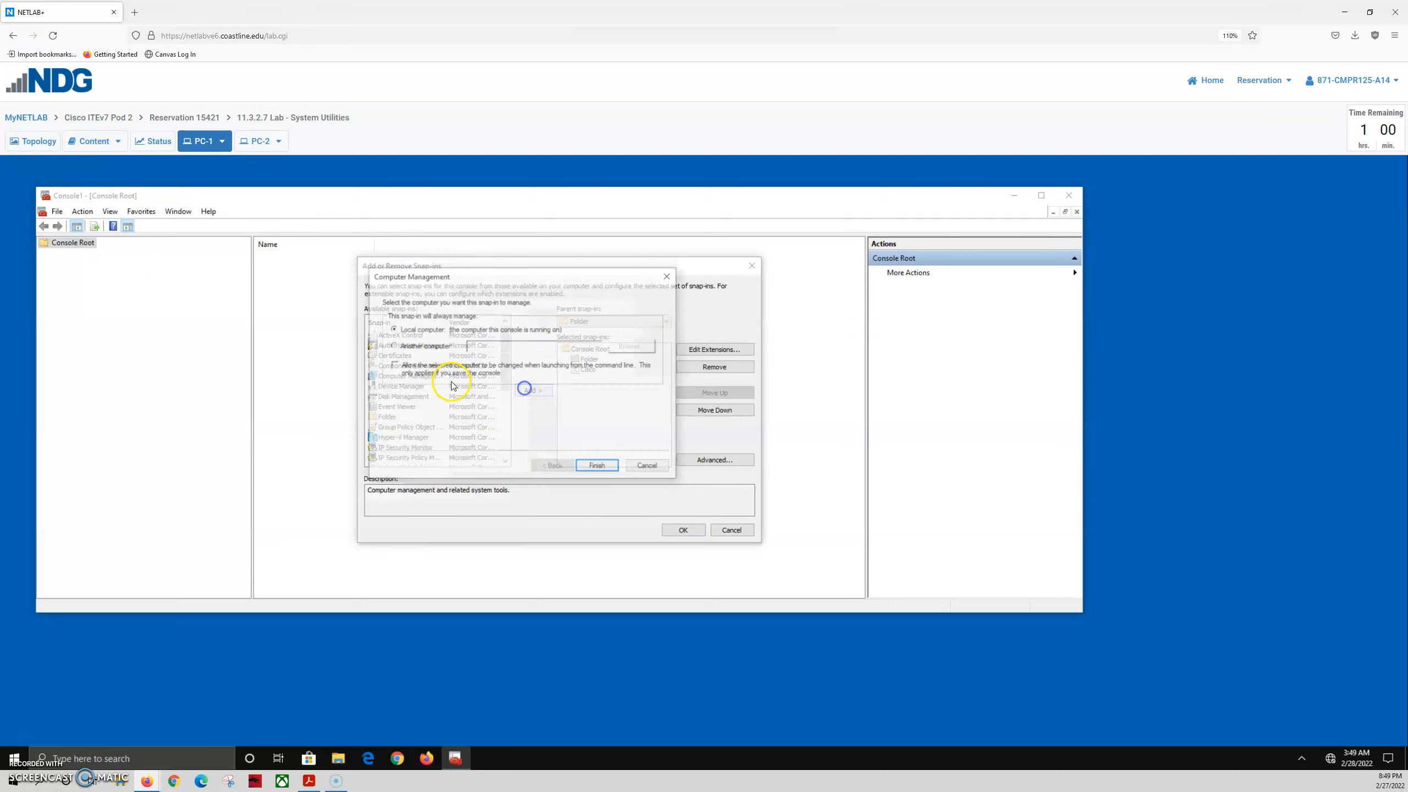
left_click(598, 468)
left_click(458, 388)
left_click(533, 390)
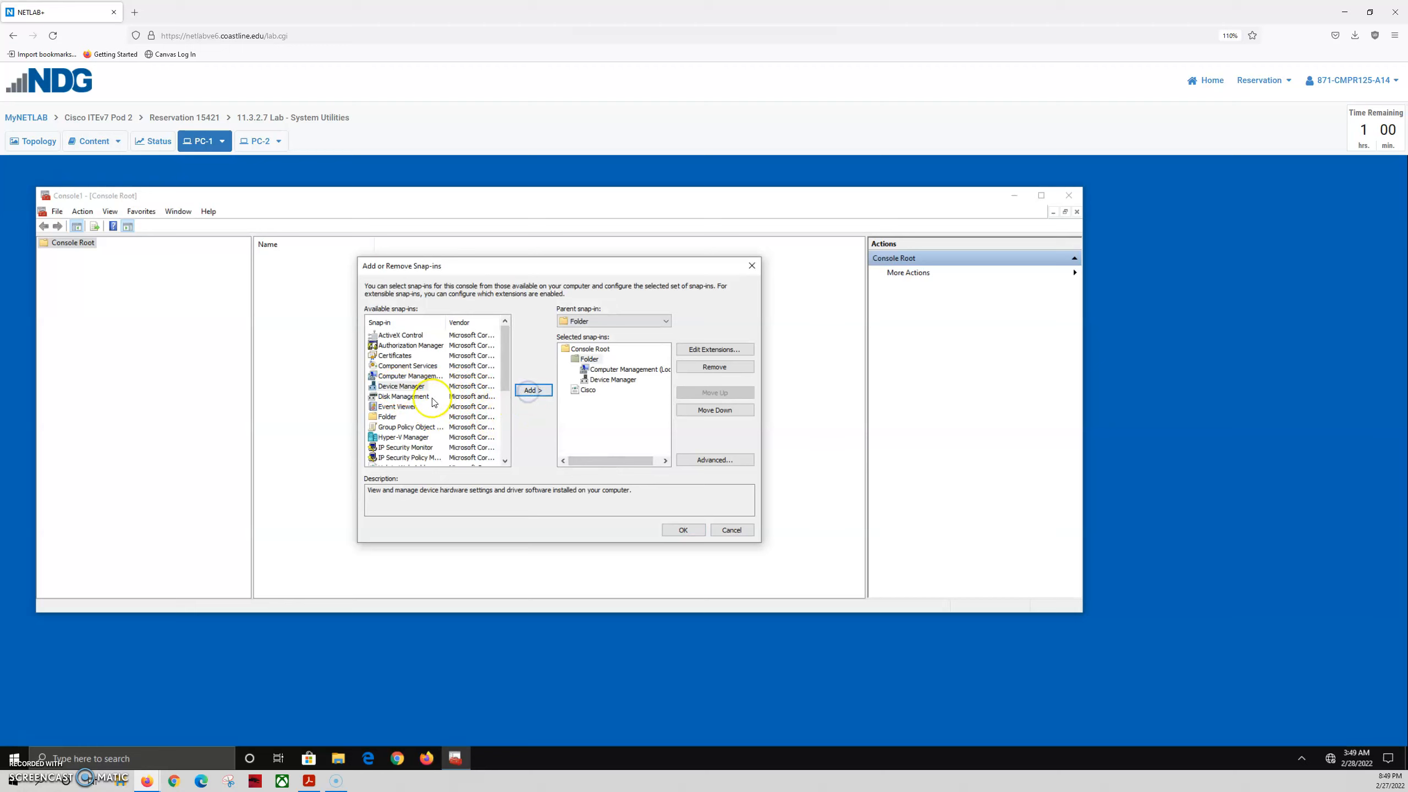
Add the Disk Management snap-in for this computer under Folder and accept the snap-in selection
left_click(408, 396)
left_click(532, 390)
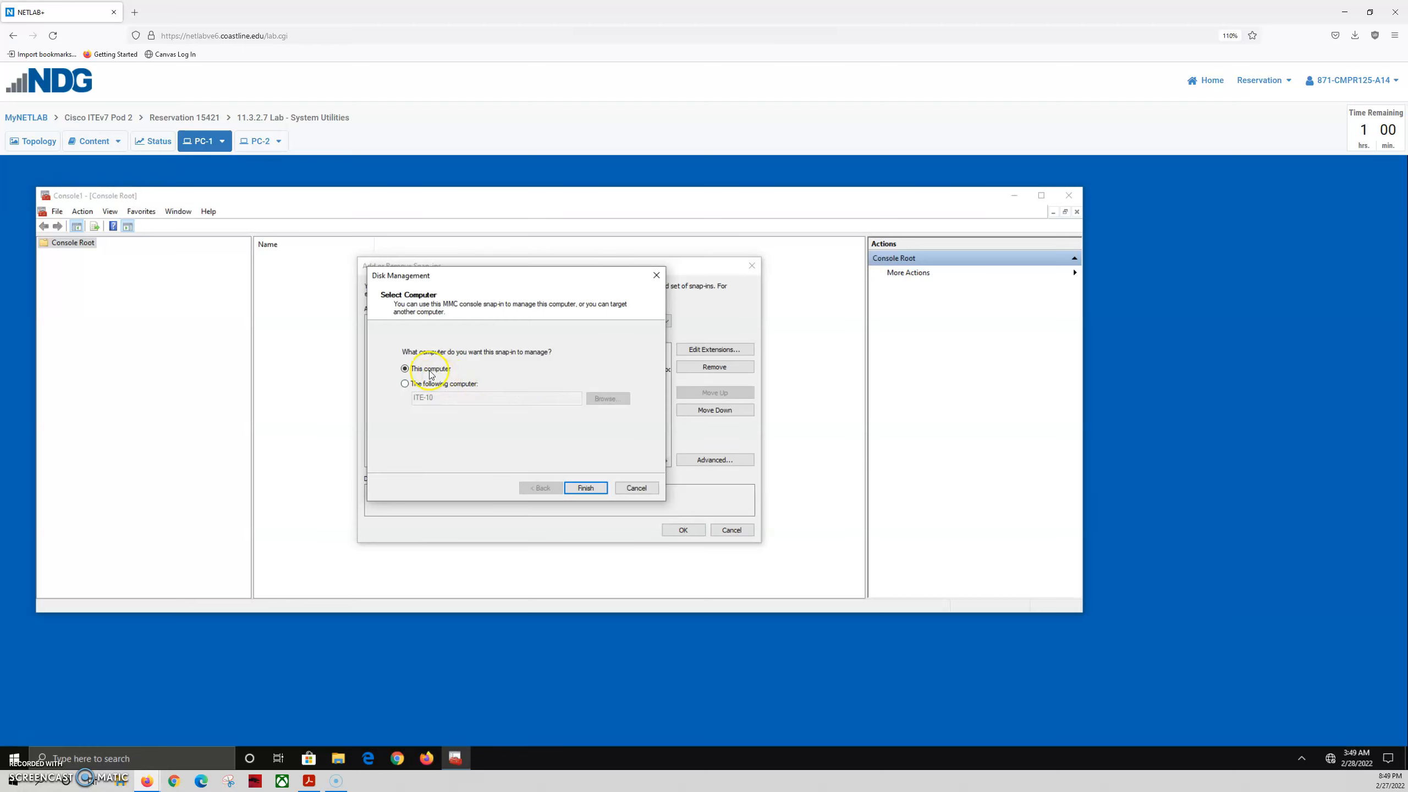
left_click(585, 488)
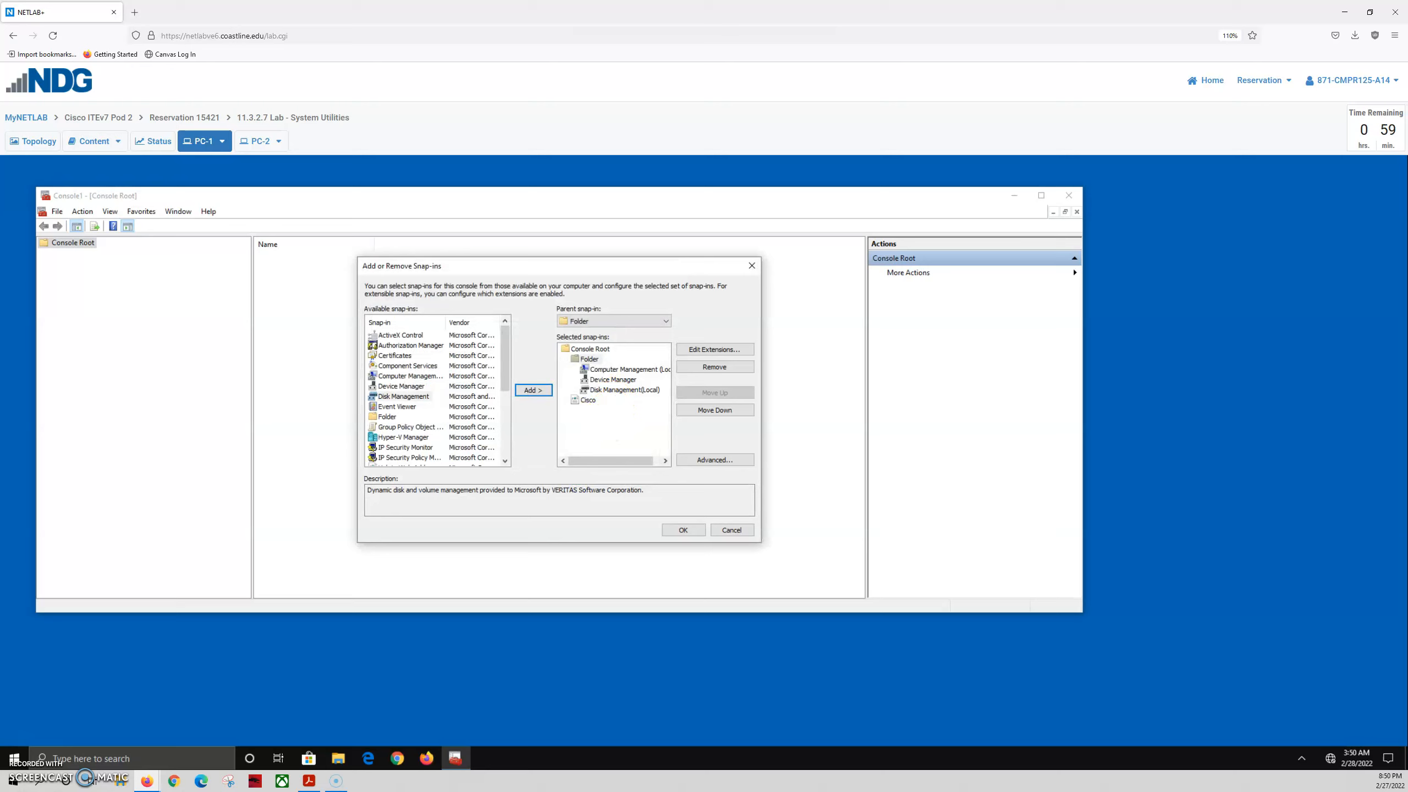
left_click(688, 529)
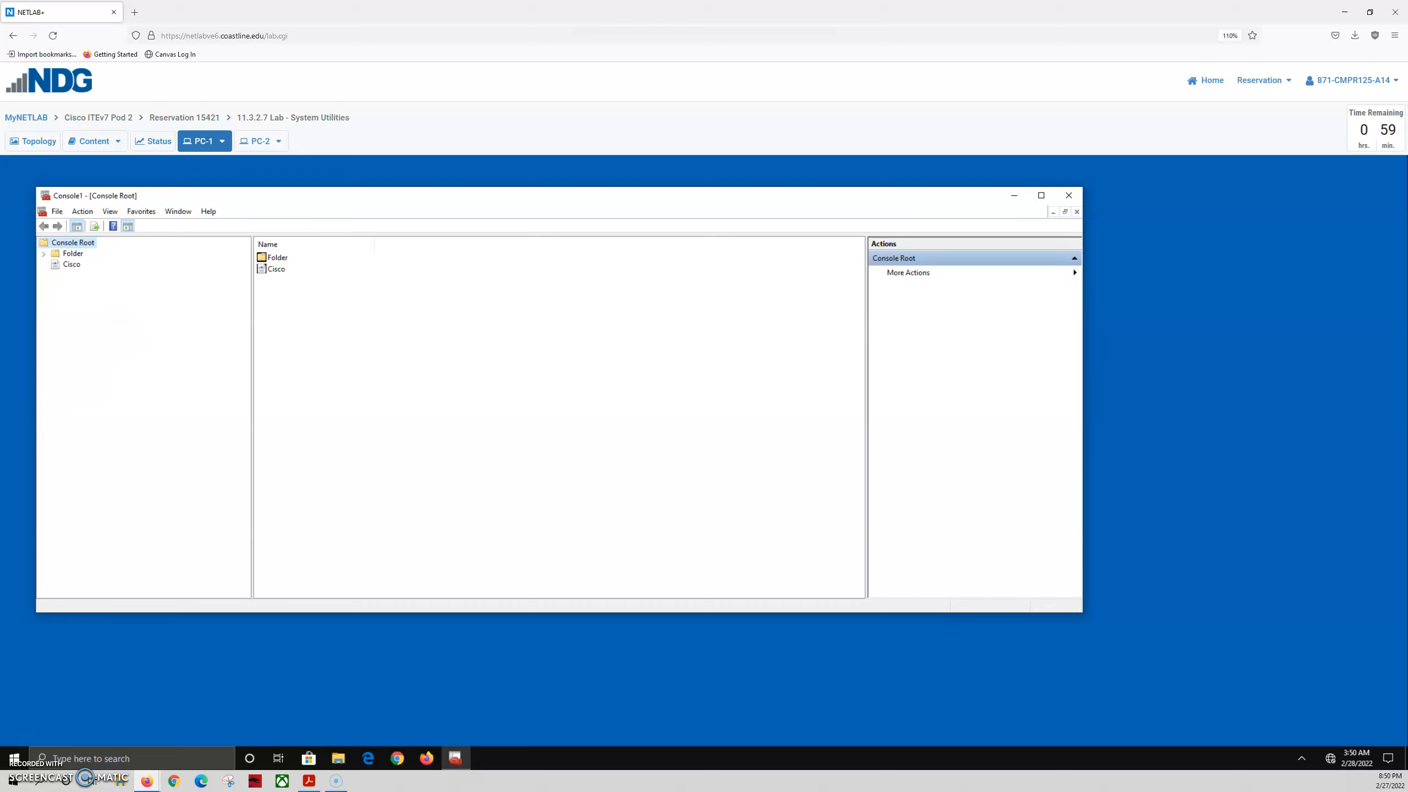
Rename the console's Folder node as Management Tools
left_click(73, 254)
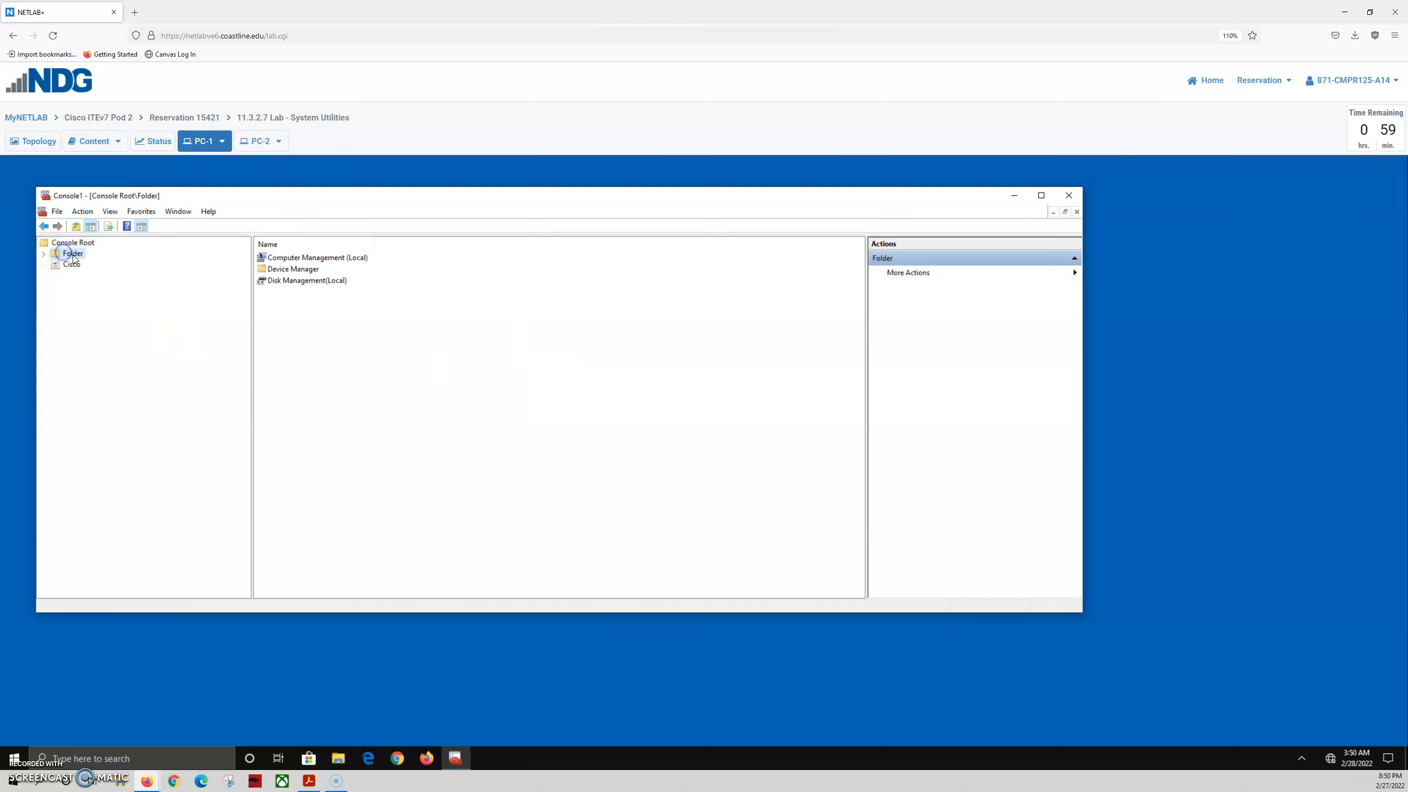
right_click(74, 257)
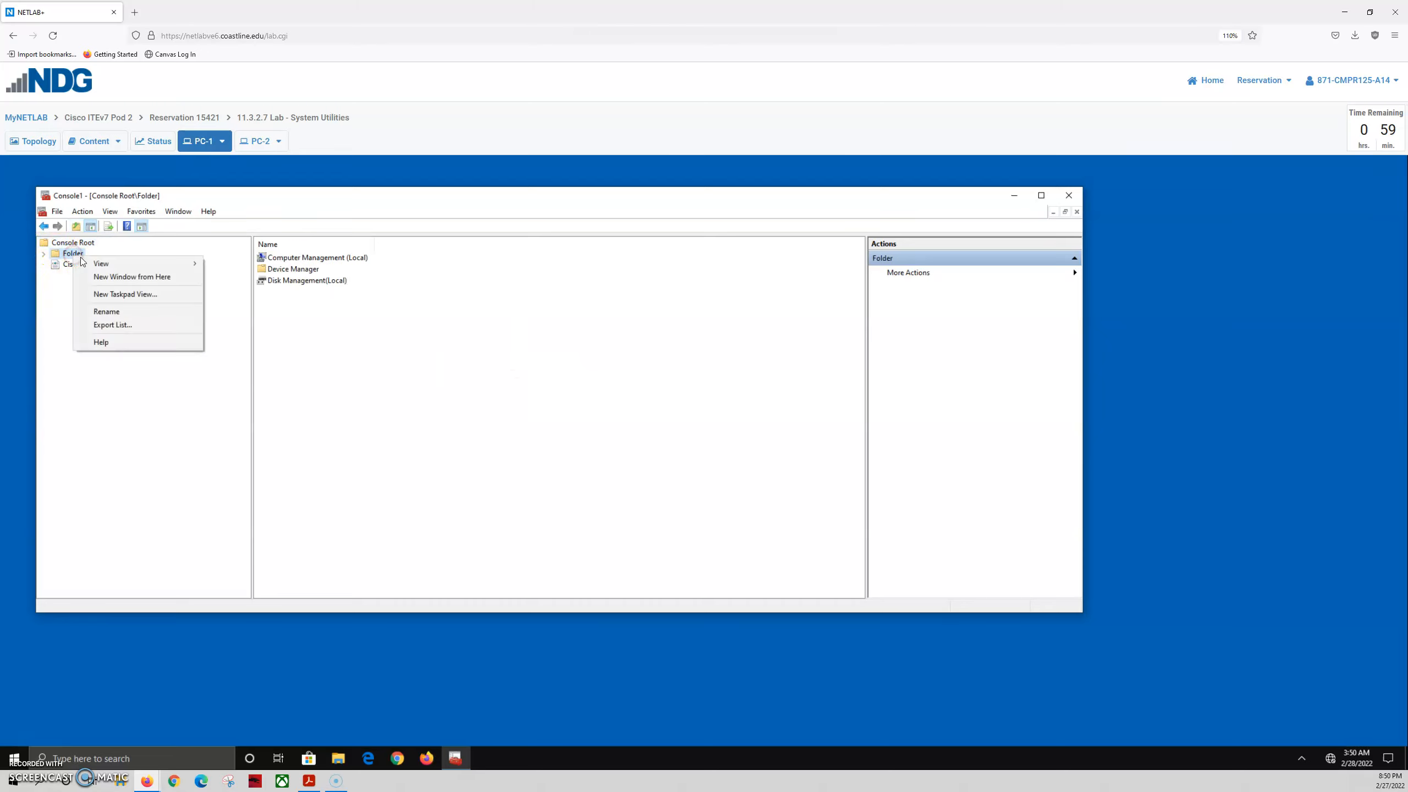
left_click(115, 310)
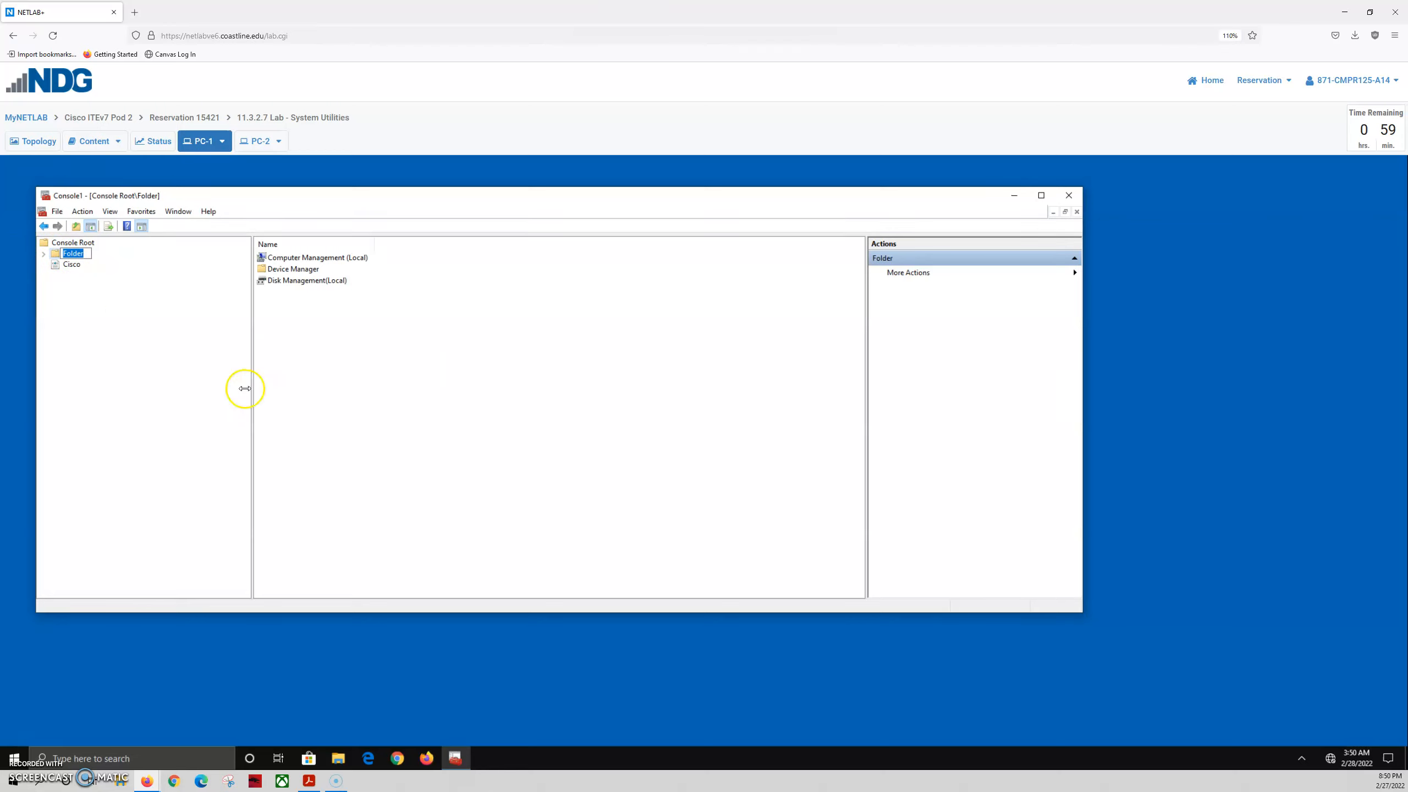
type("Ma")
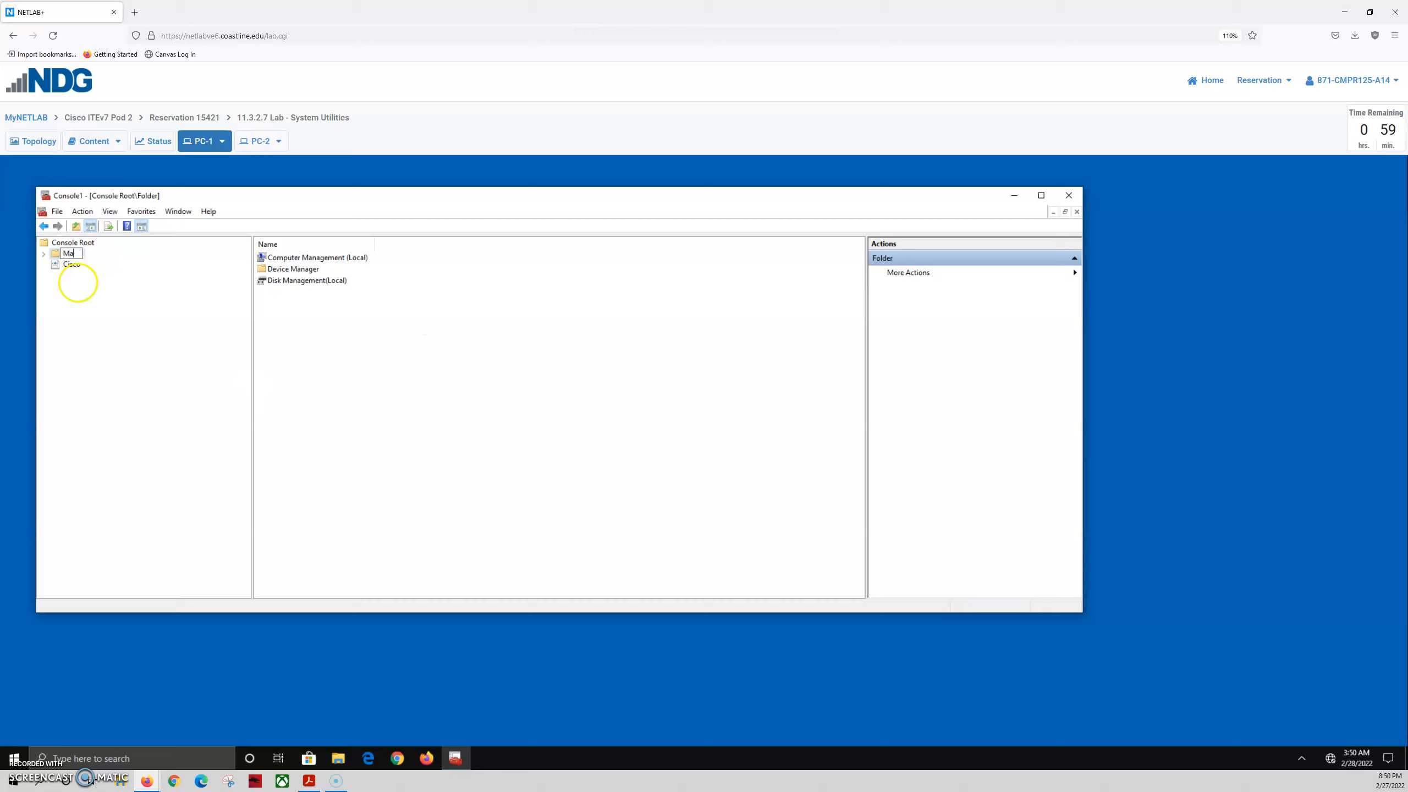
type("nageemeen")
type("nt Tooo")
type("s")
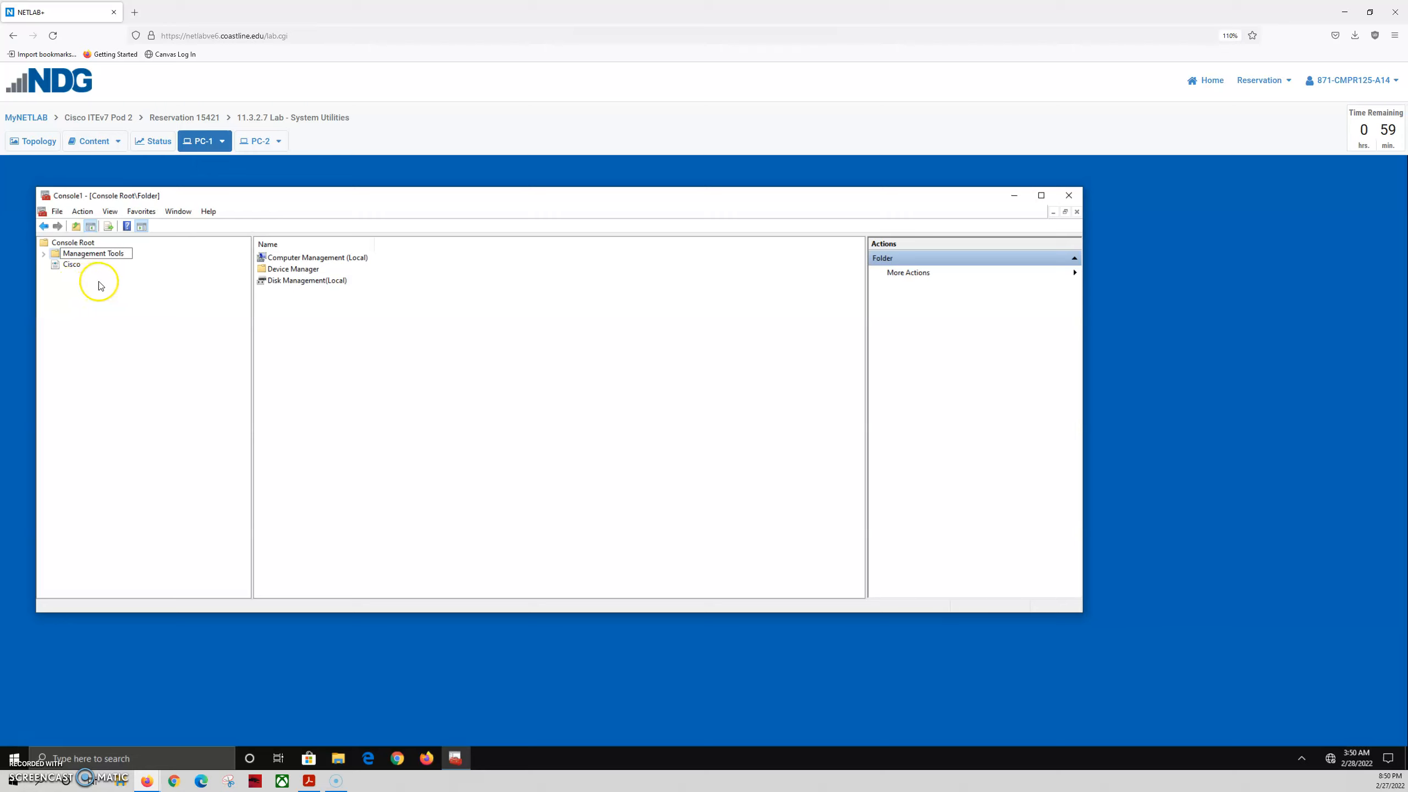
key("Return")
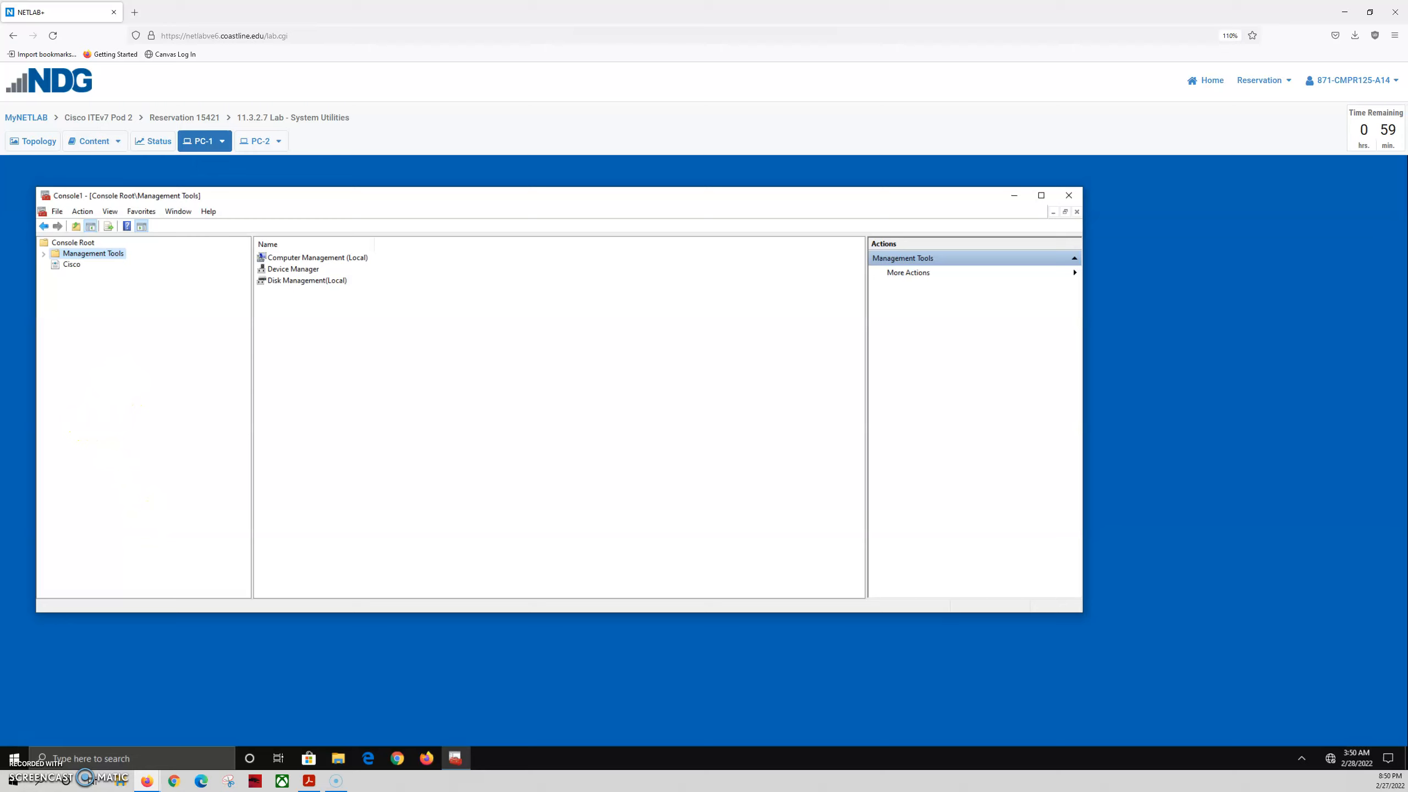
Save the console to the Desktop under the file name ITEUser's Console
left_click(57, 211)
mouse_move(82, 211)
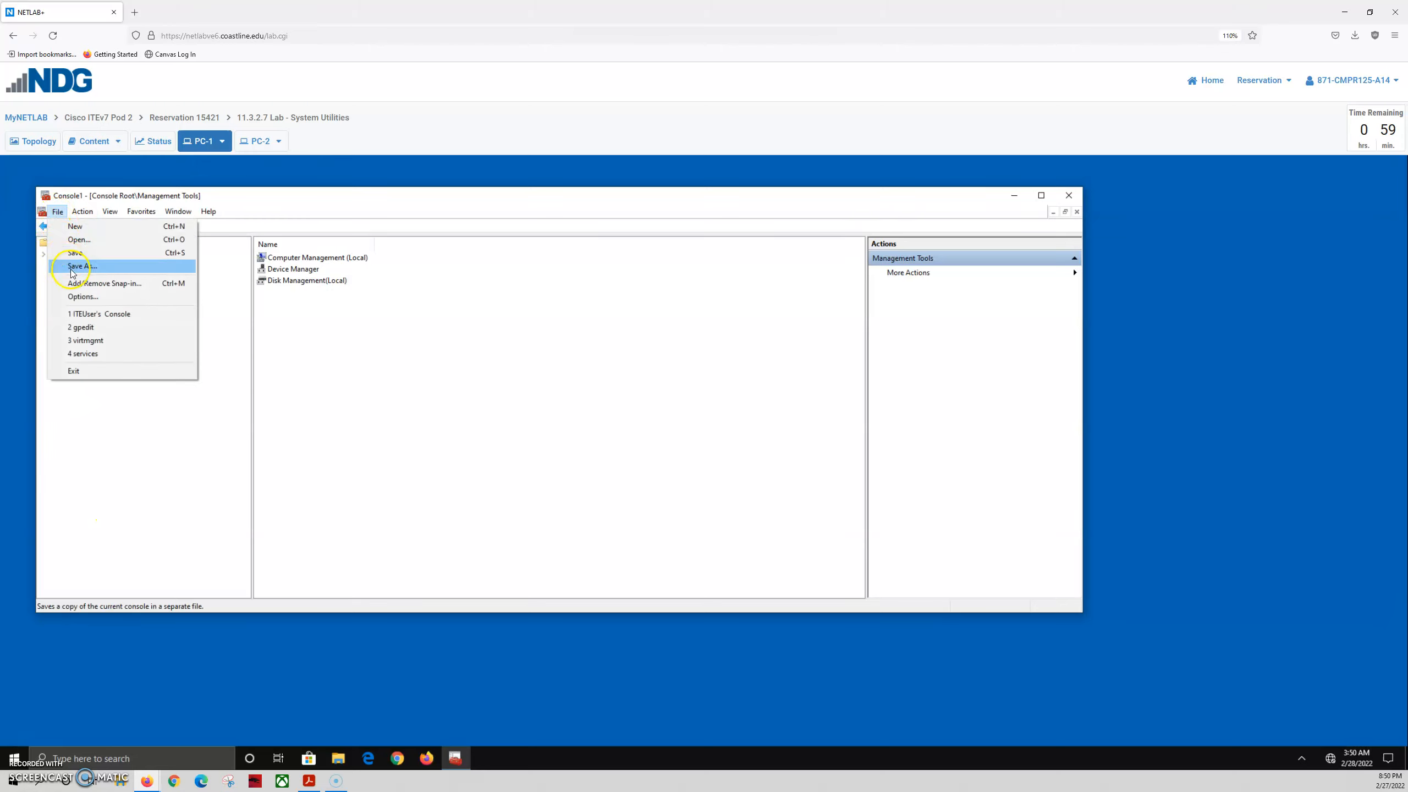
left_click(71, 269)
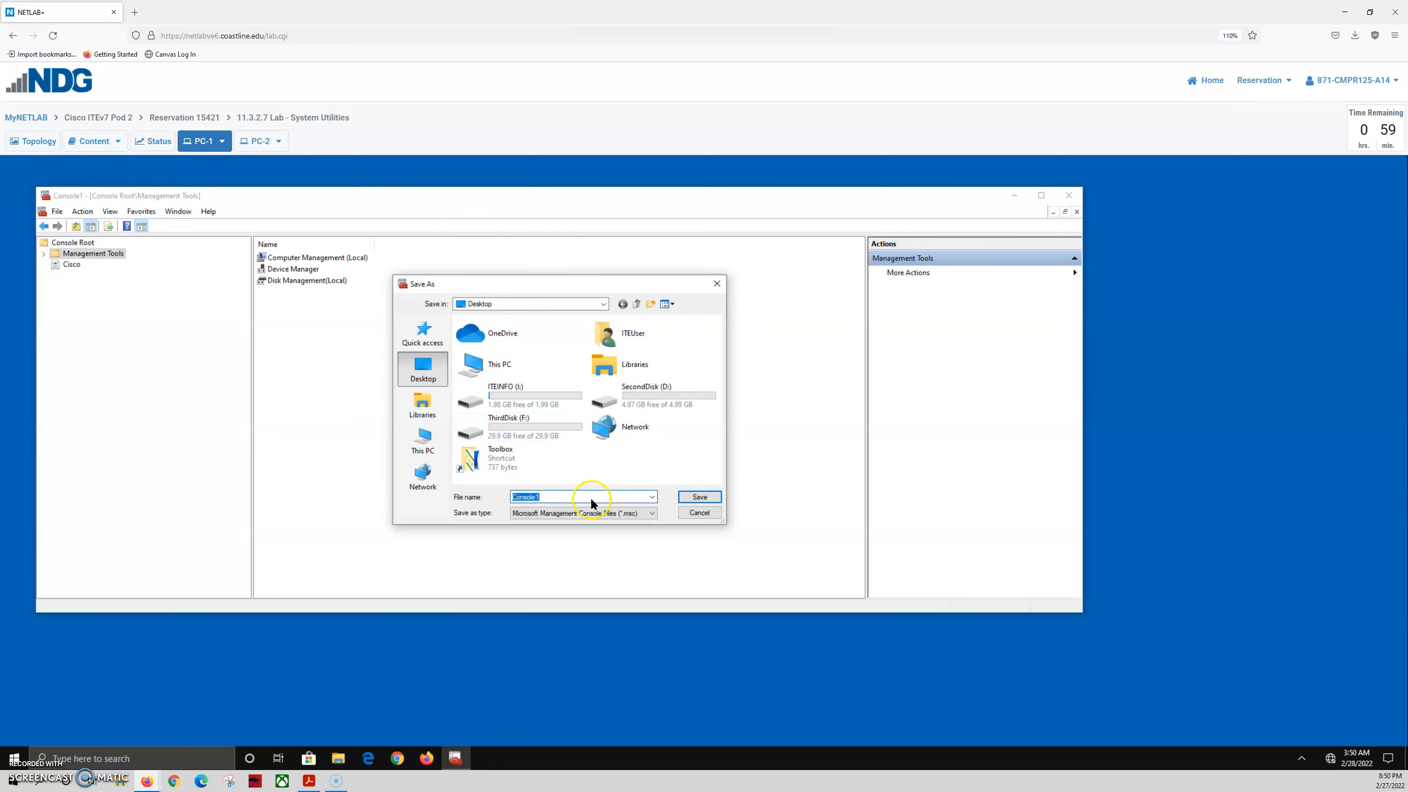
left_click(423, 373)
left_click(549, 497)
double_click(549, 497)
type("ITE")
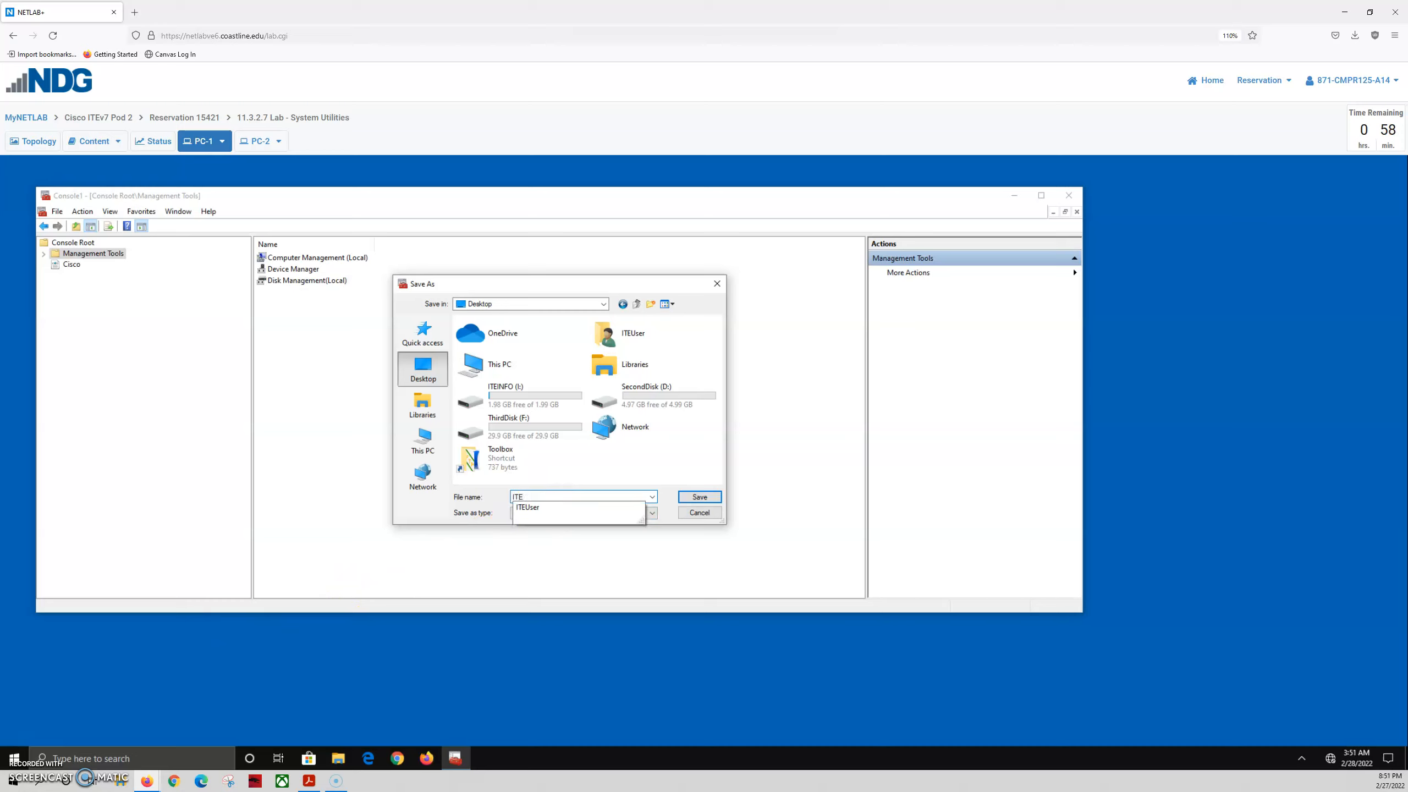
type("Usser's Console")
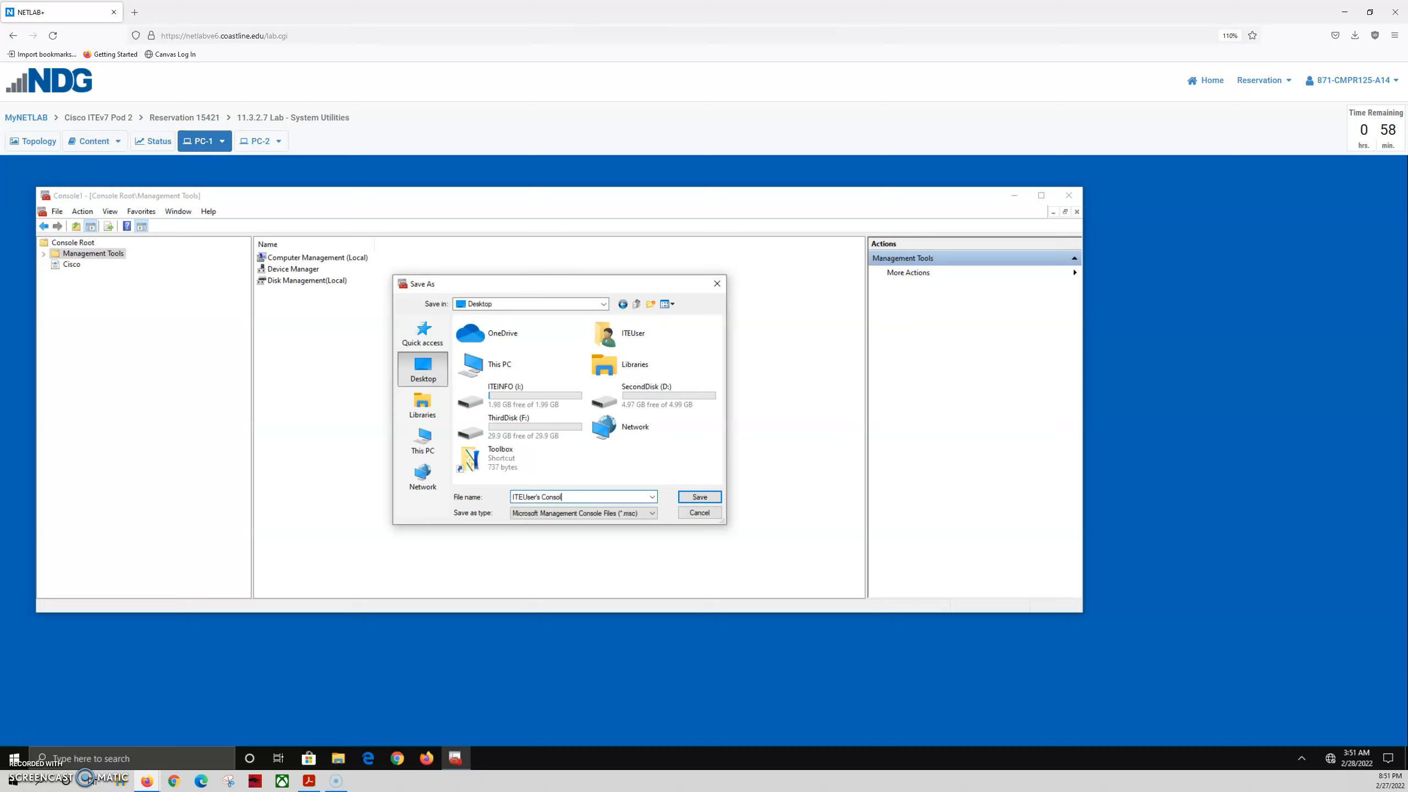
left_click(700, 497)
Close the console window and reopen ITEUser's Console from the desktop, allowing it to make changes to the device
left_click(20, 179)
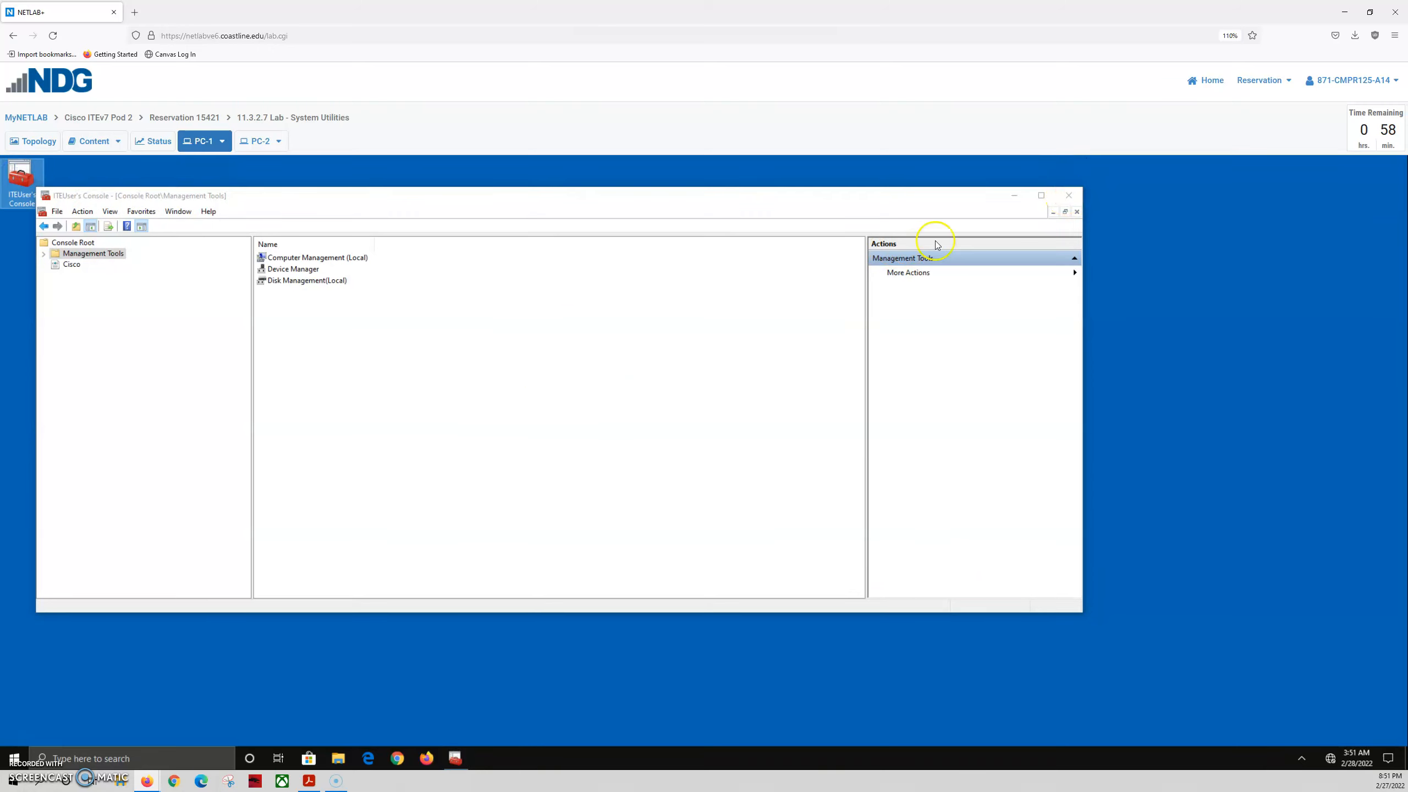
left_click(1074, 196)
left_click(1074, 196)
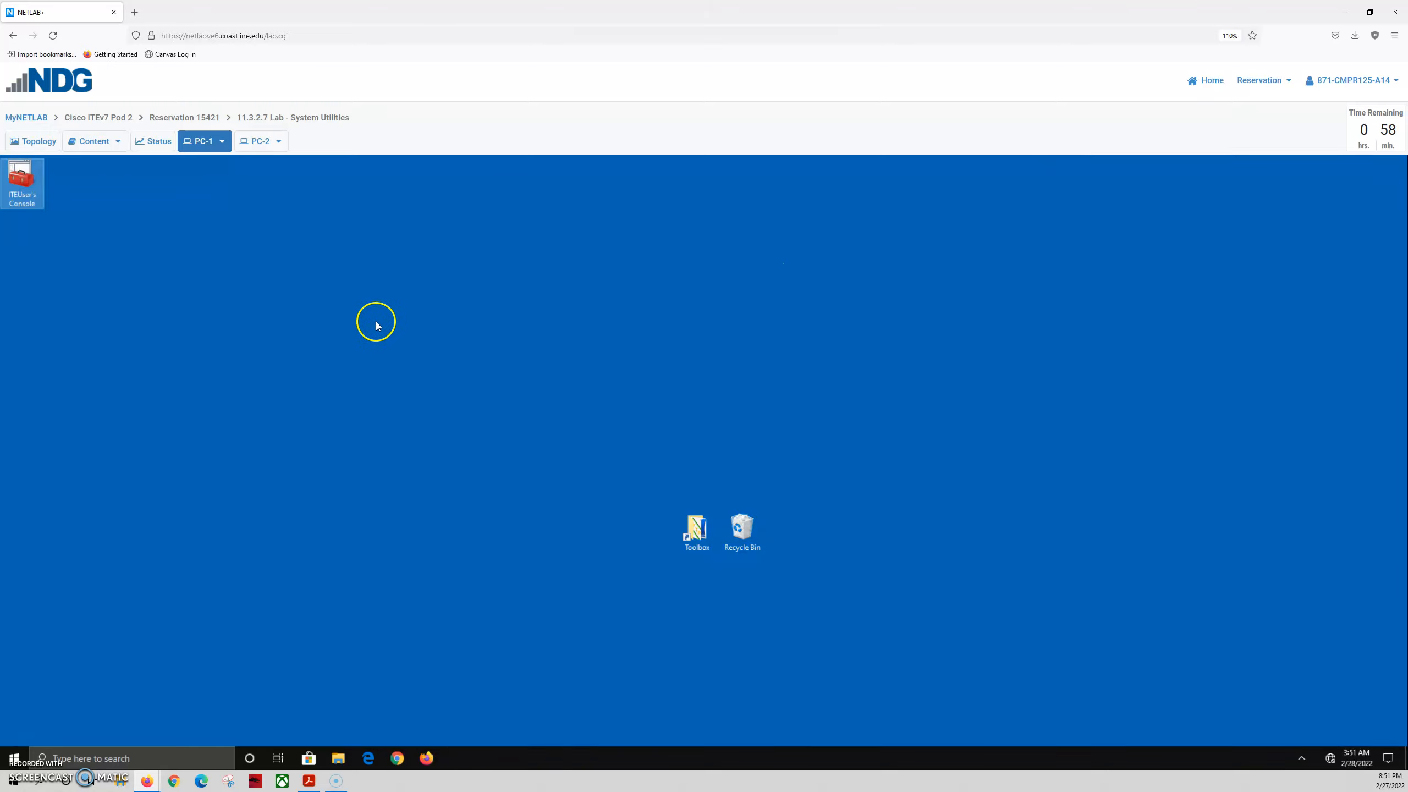
double_click(26, 187)
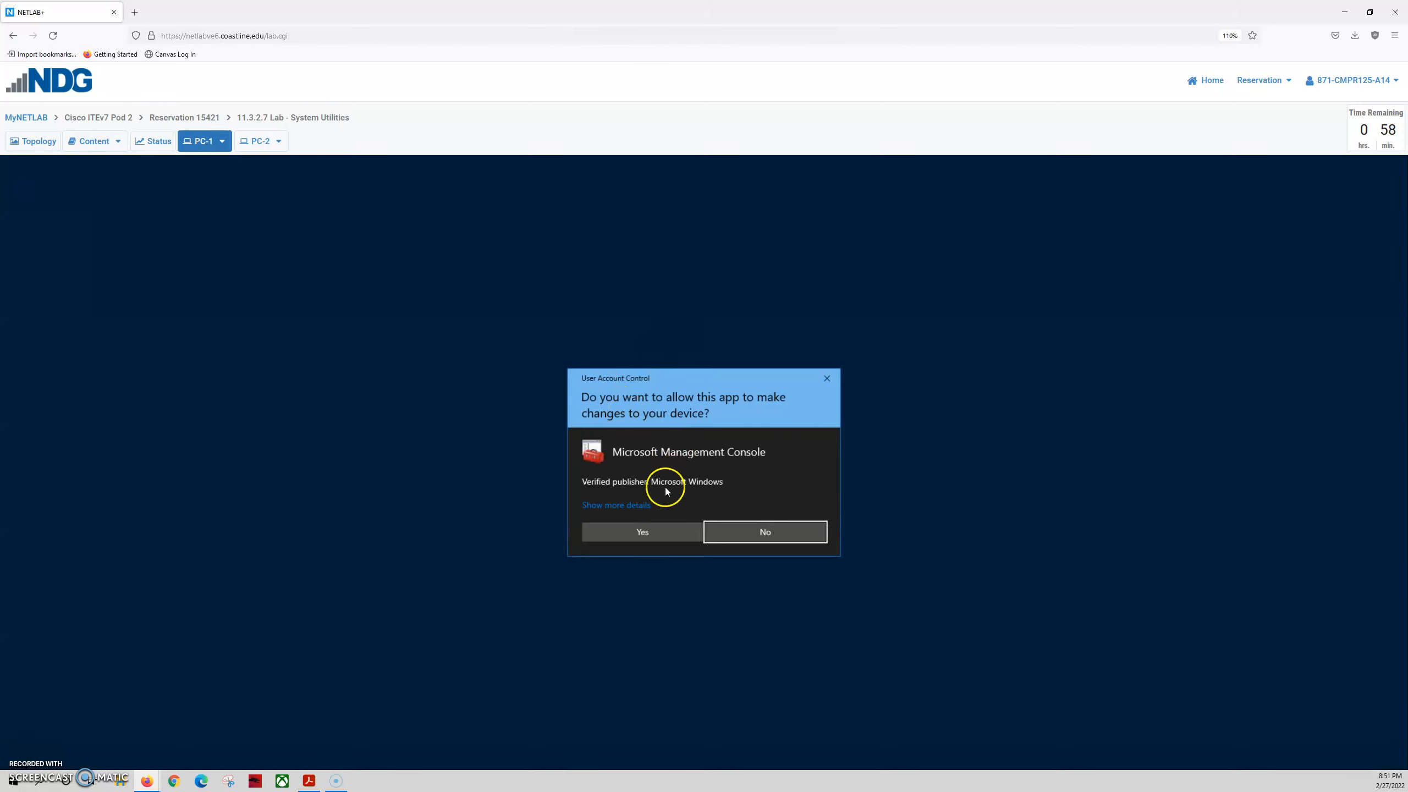
left_click(642, 534)
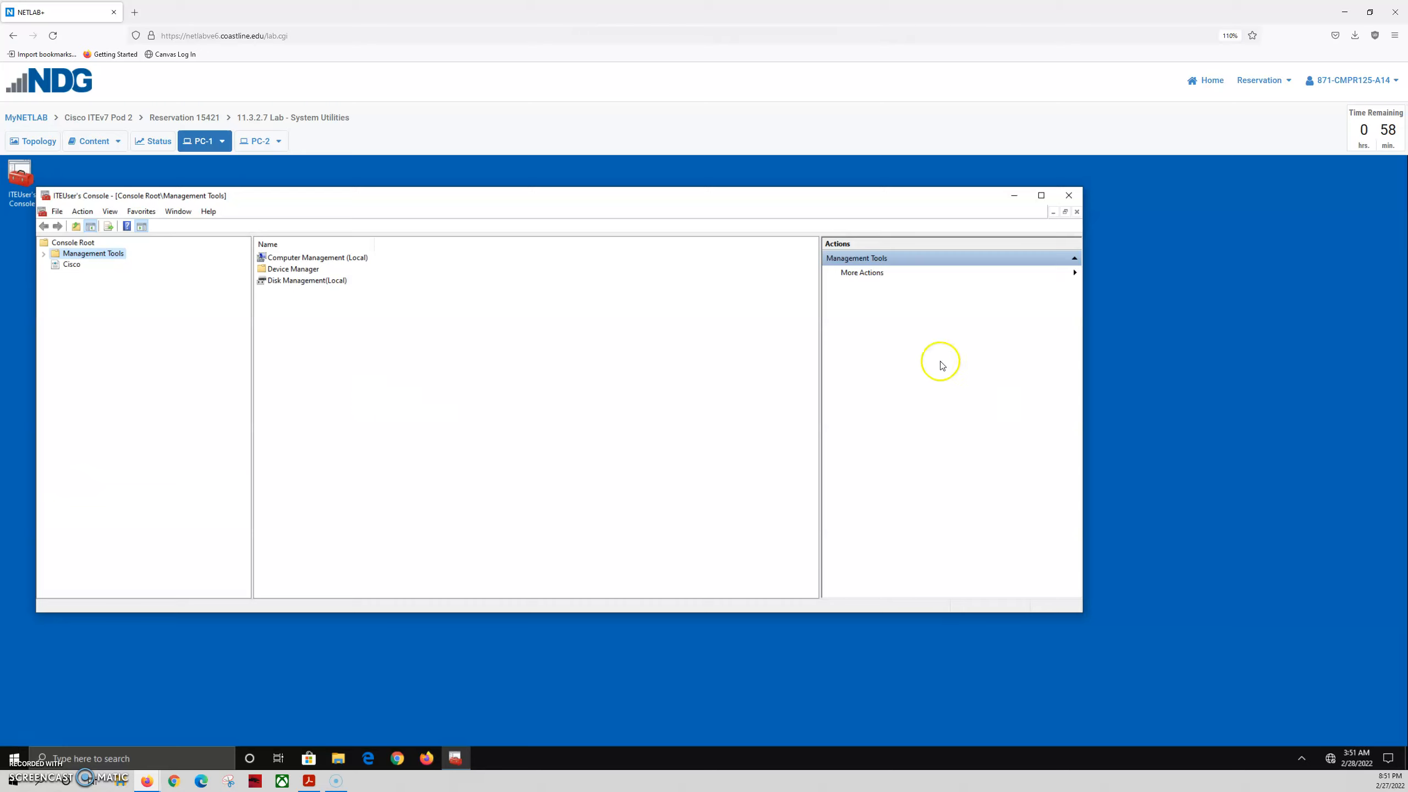
Examine Computer Management and its Event Viewer in the saved console, and close the console without saving its settings
left_click(299, 257)
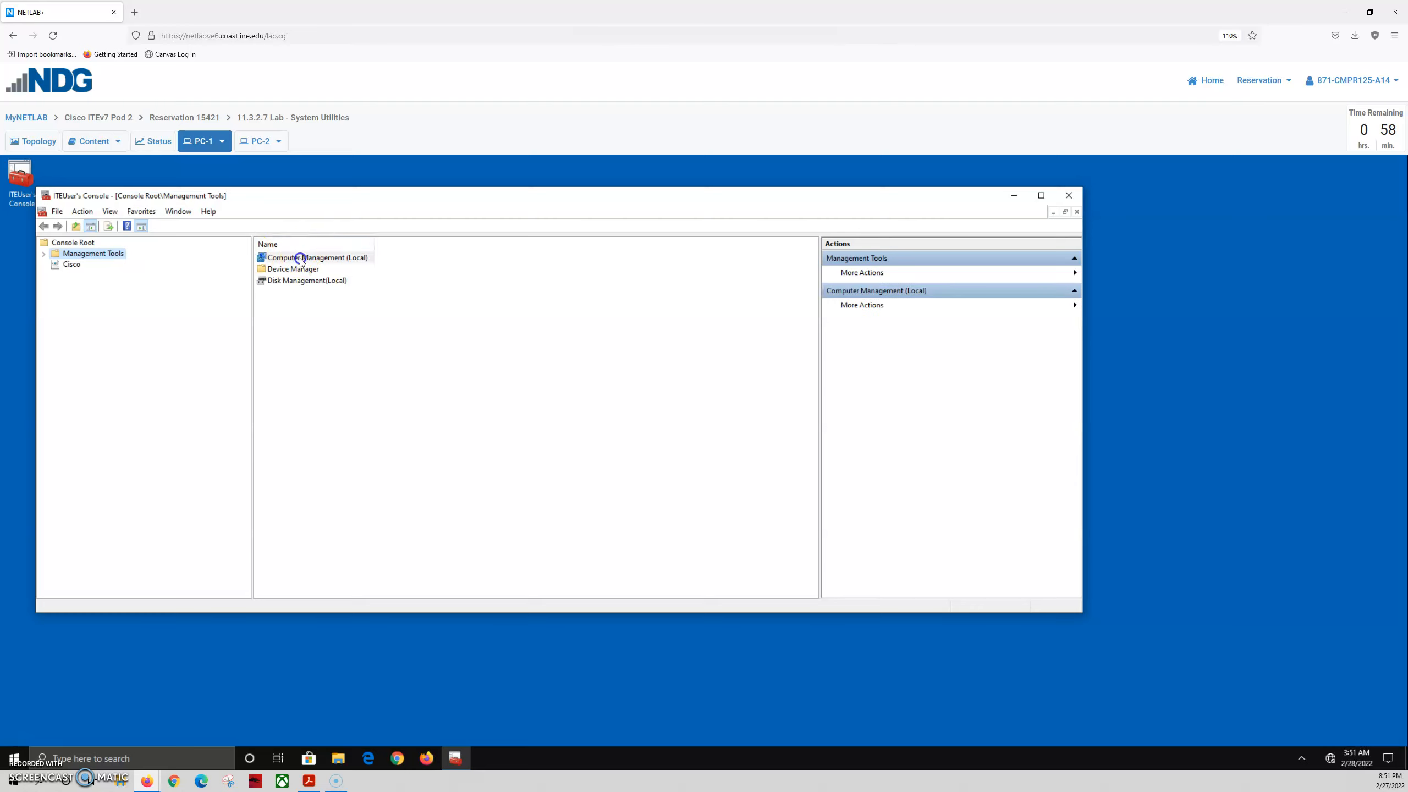
left_click(299, 257)
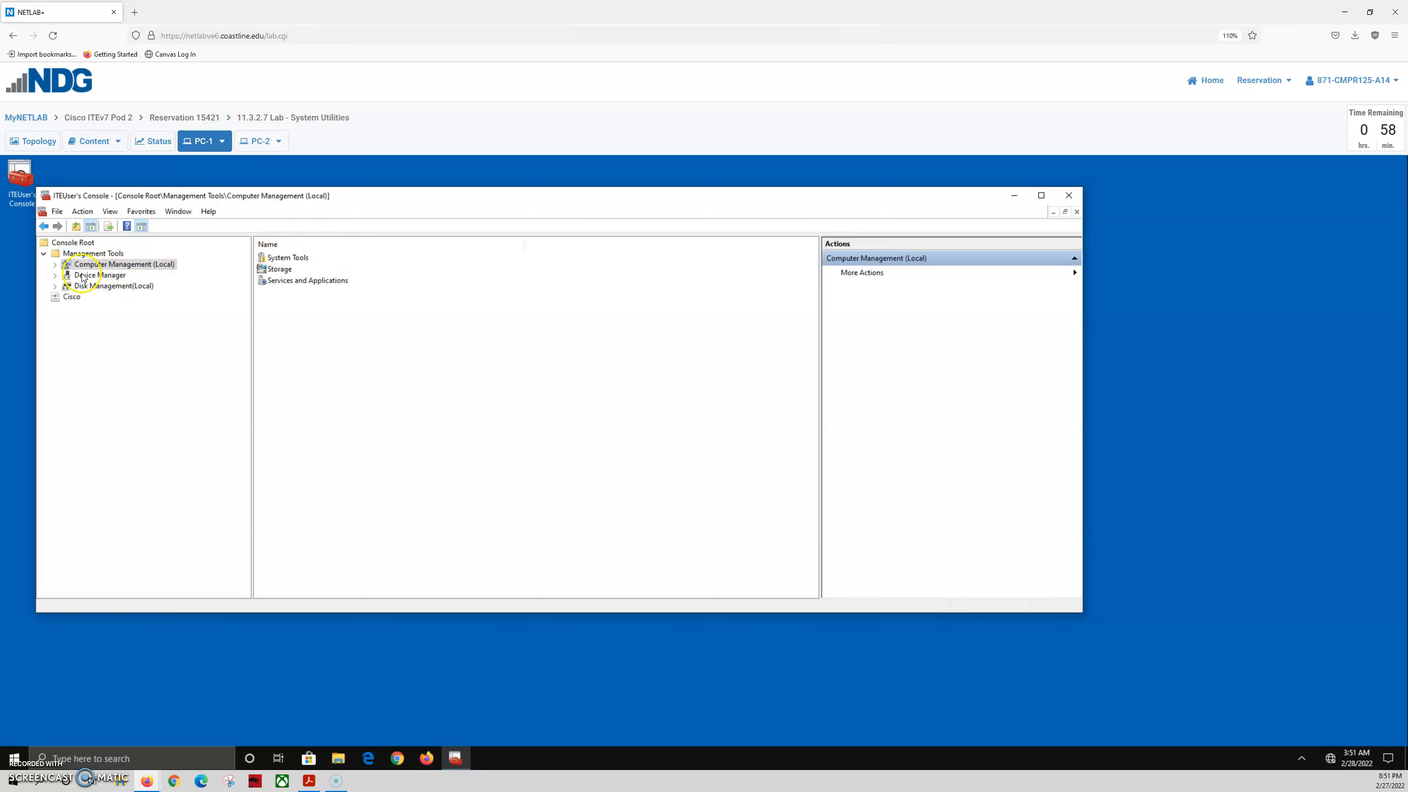
left_click(56, 265)
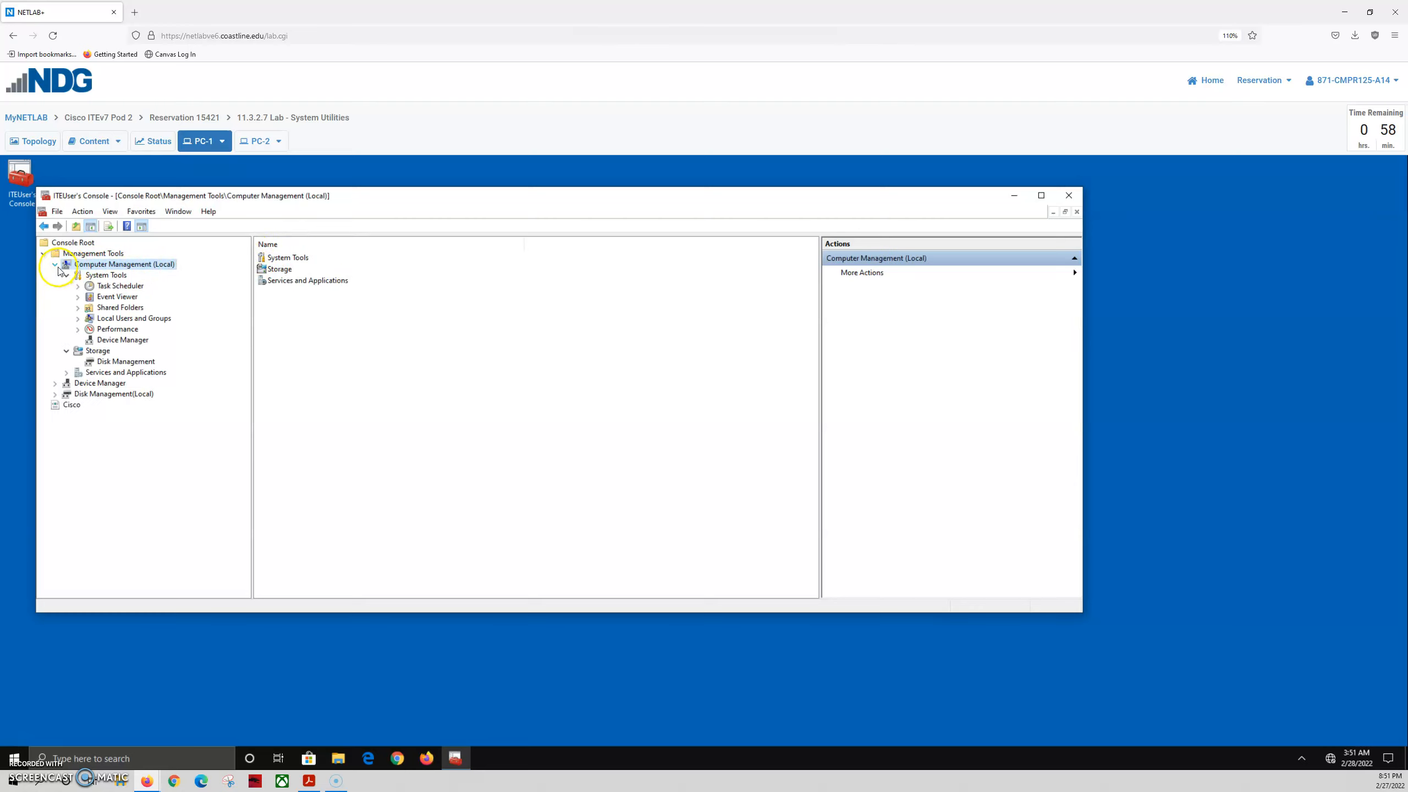
double_click(100, 298)
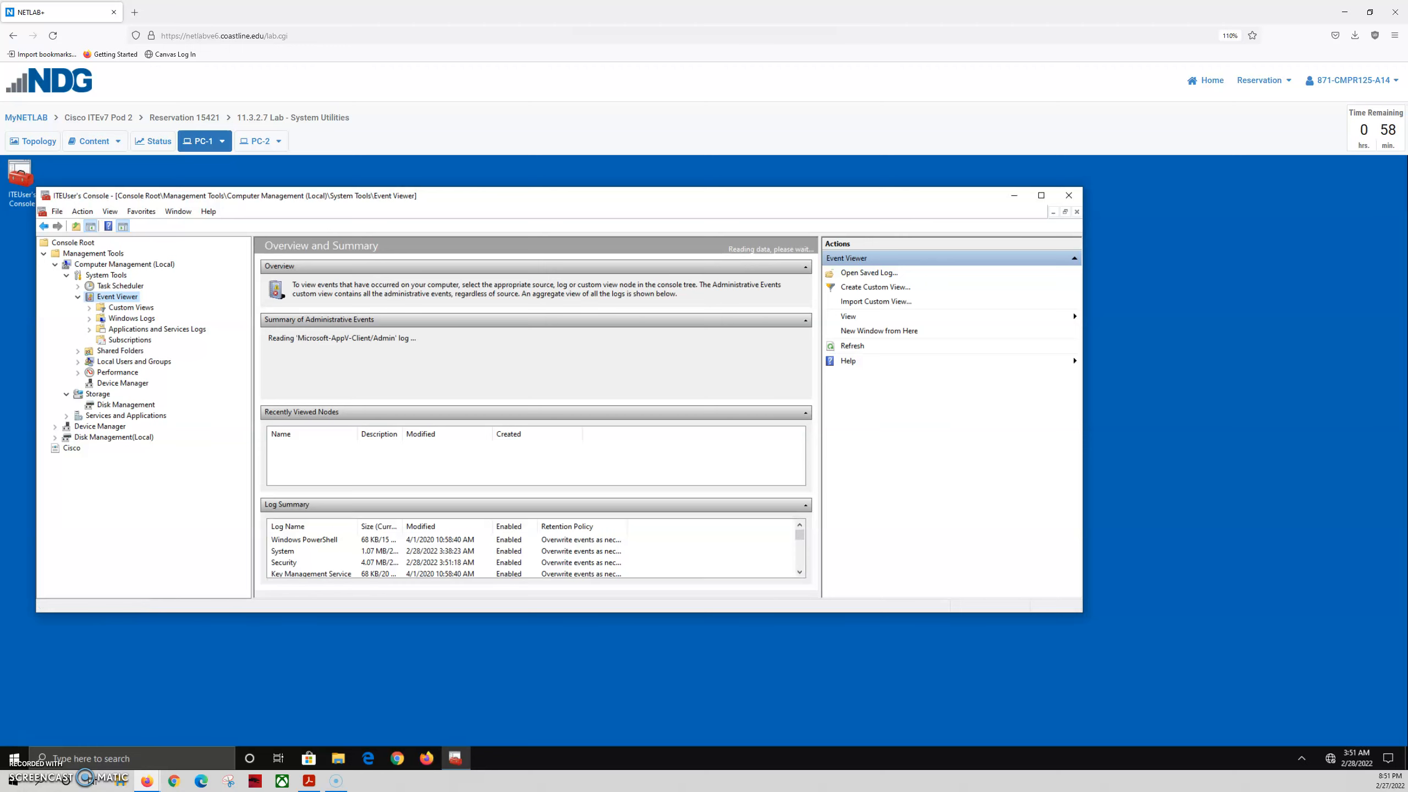
left_click(1065, 198)
left_click(576, 435)
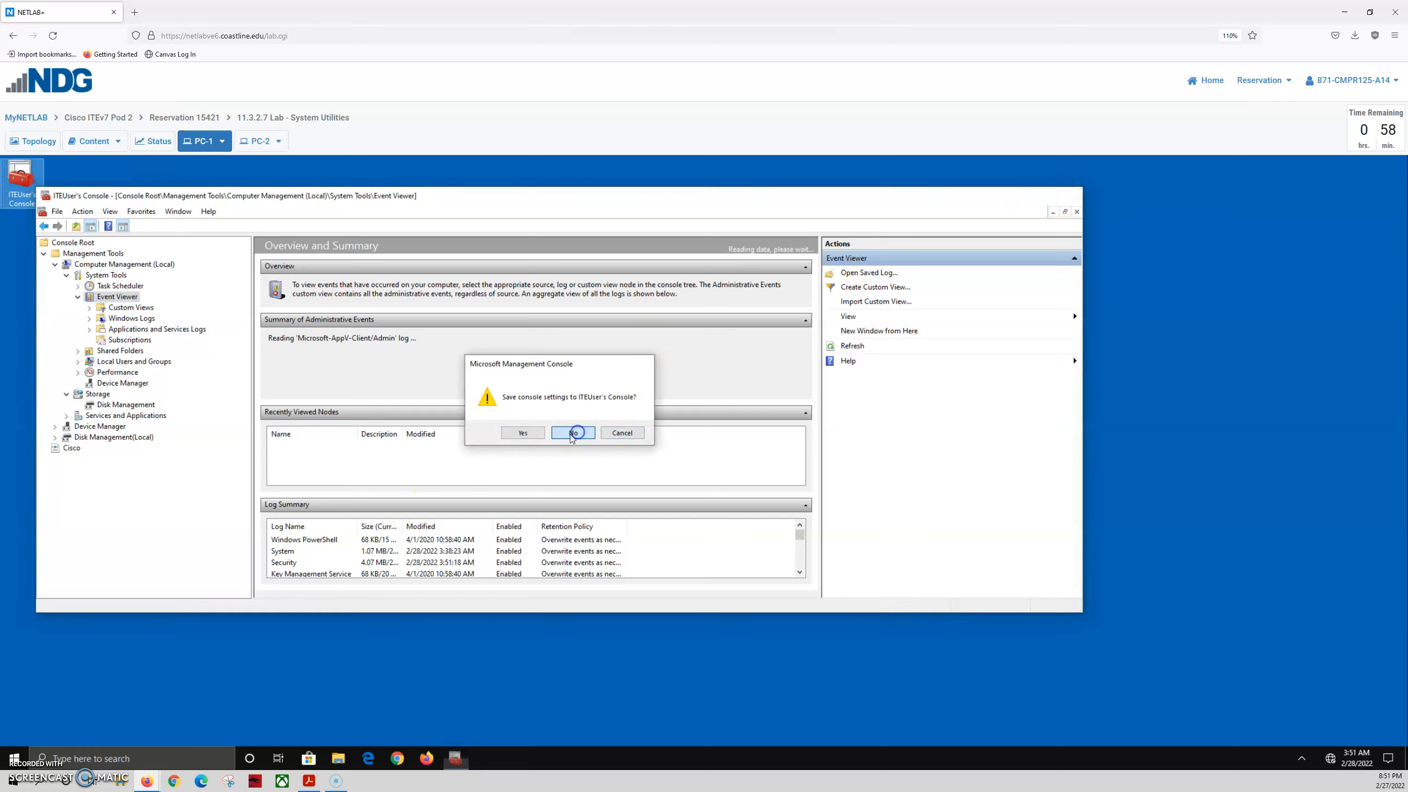